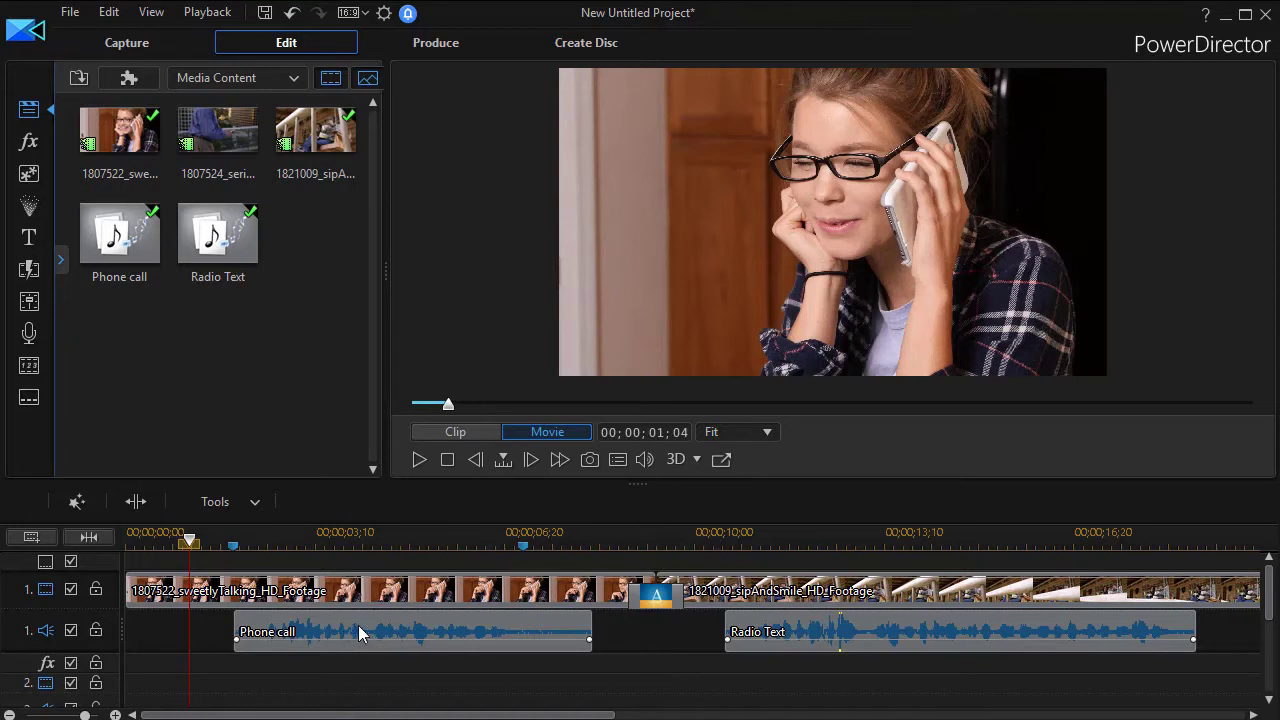
Step: Start timeline playback from the current playhead position, just ahead of the Phone call audio
{"action": "left_click", "coordinate": [418, 461]}
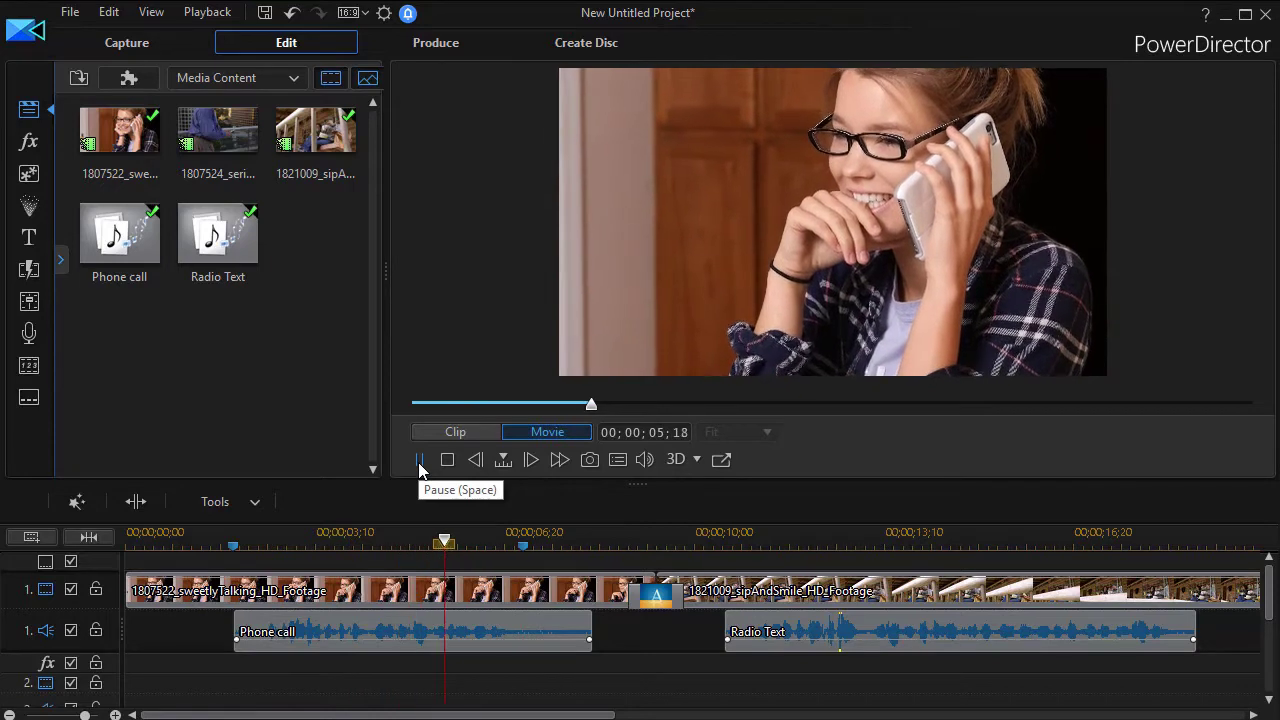
{"action": "left_click", "coordinate": [419, 461]}
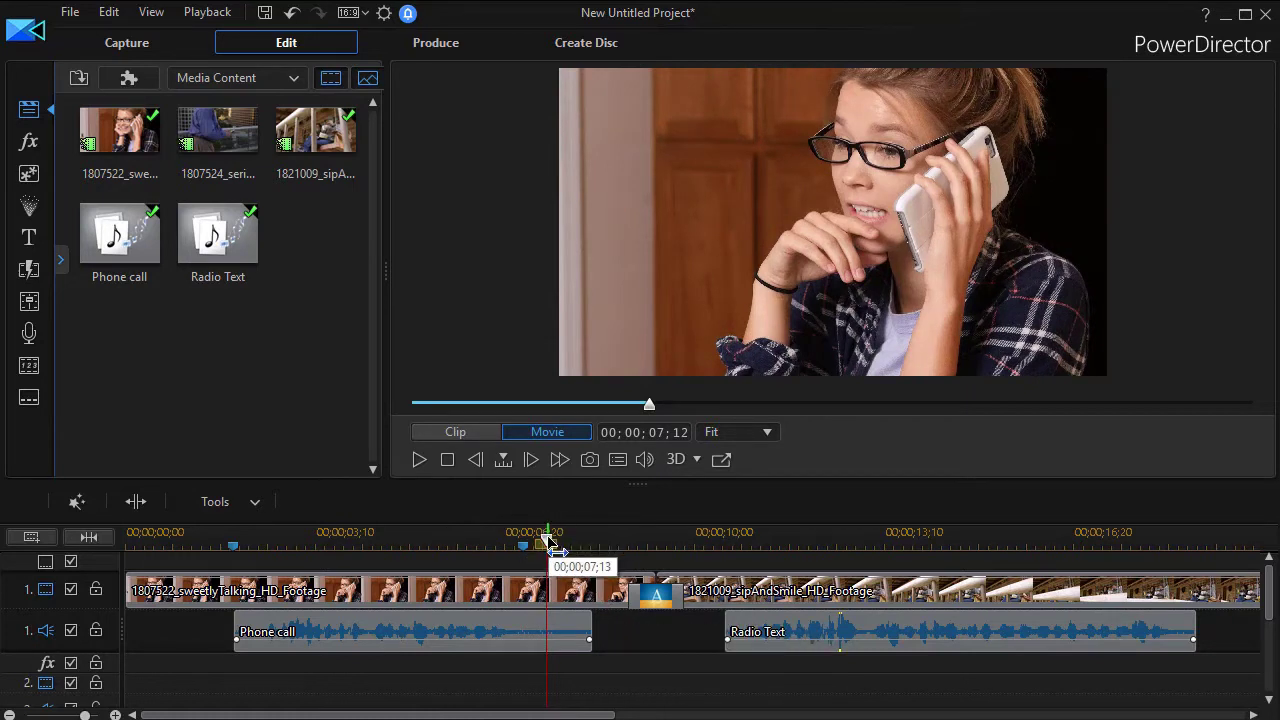
{"action": "left_click_drag", "start_coordinate": [548, 541], "coordinate": [703, 541]}
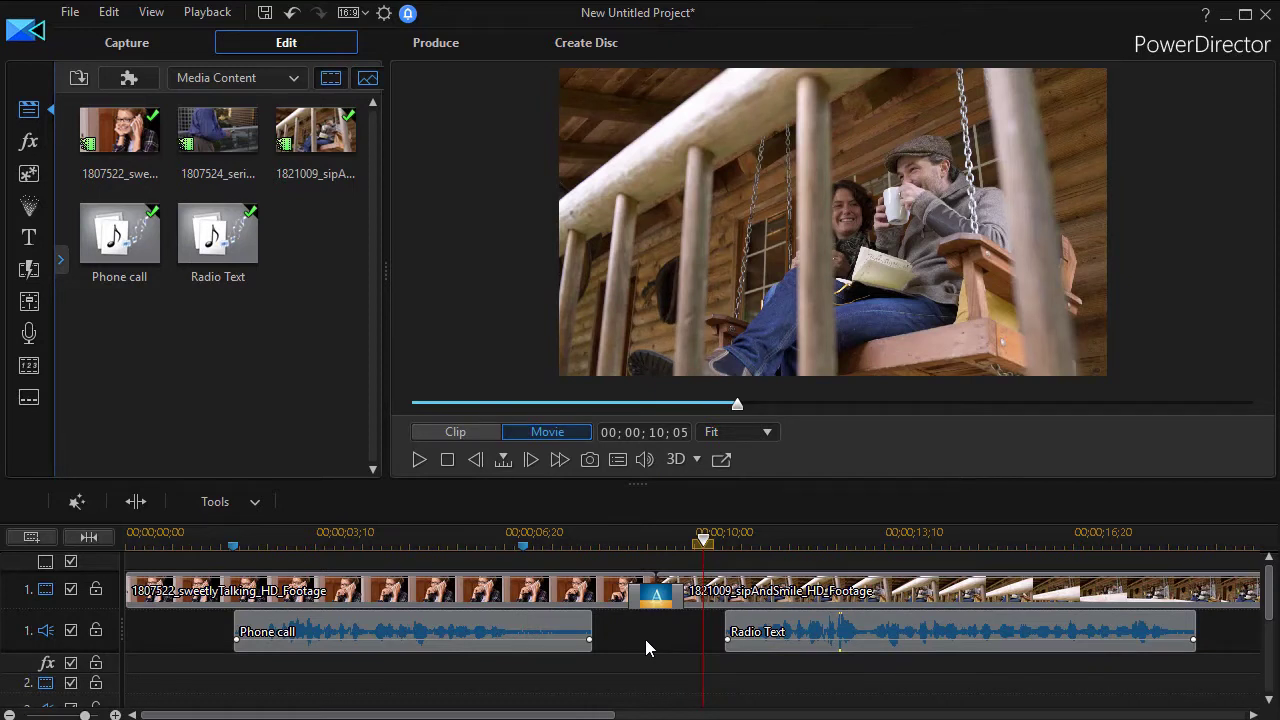
{"action": "left_click", "coordinate": [420, 458]}
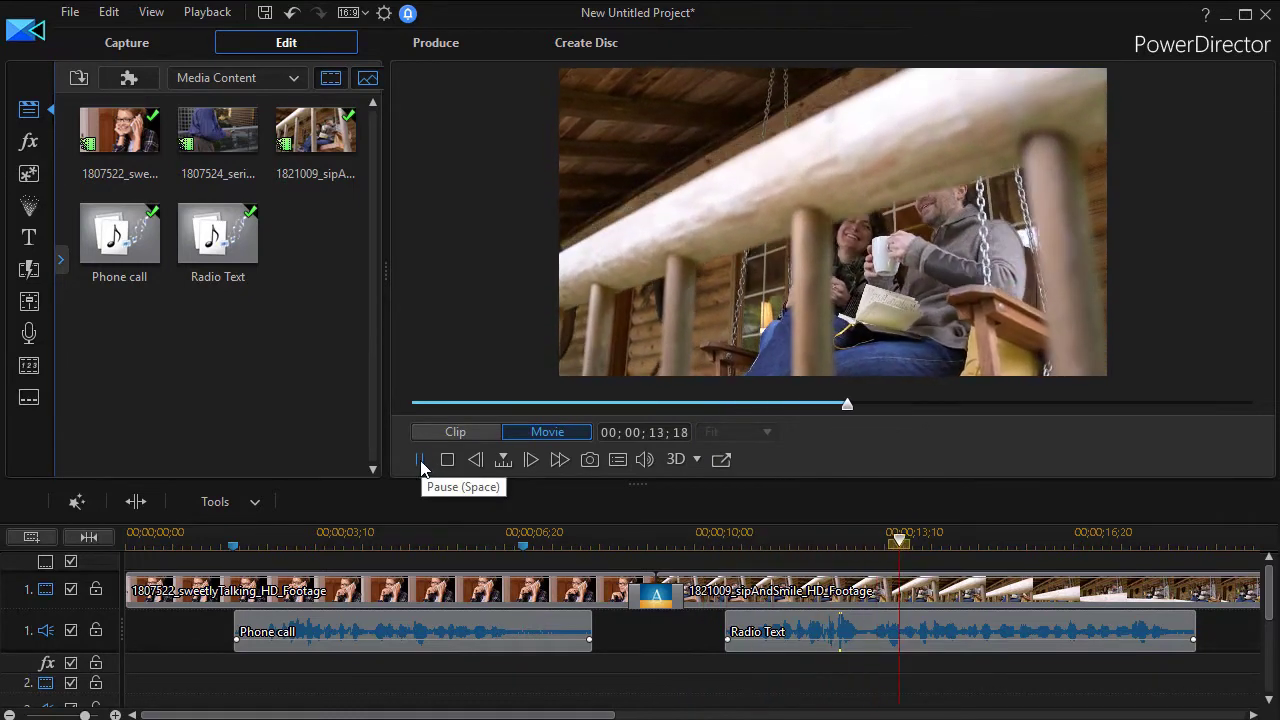
{"action": "left_click", "coordinate": [420, 460]}
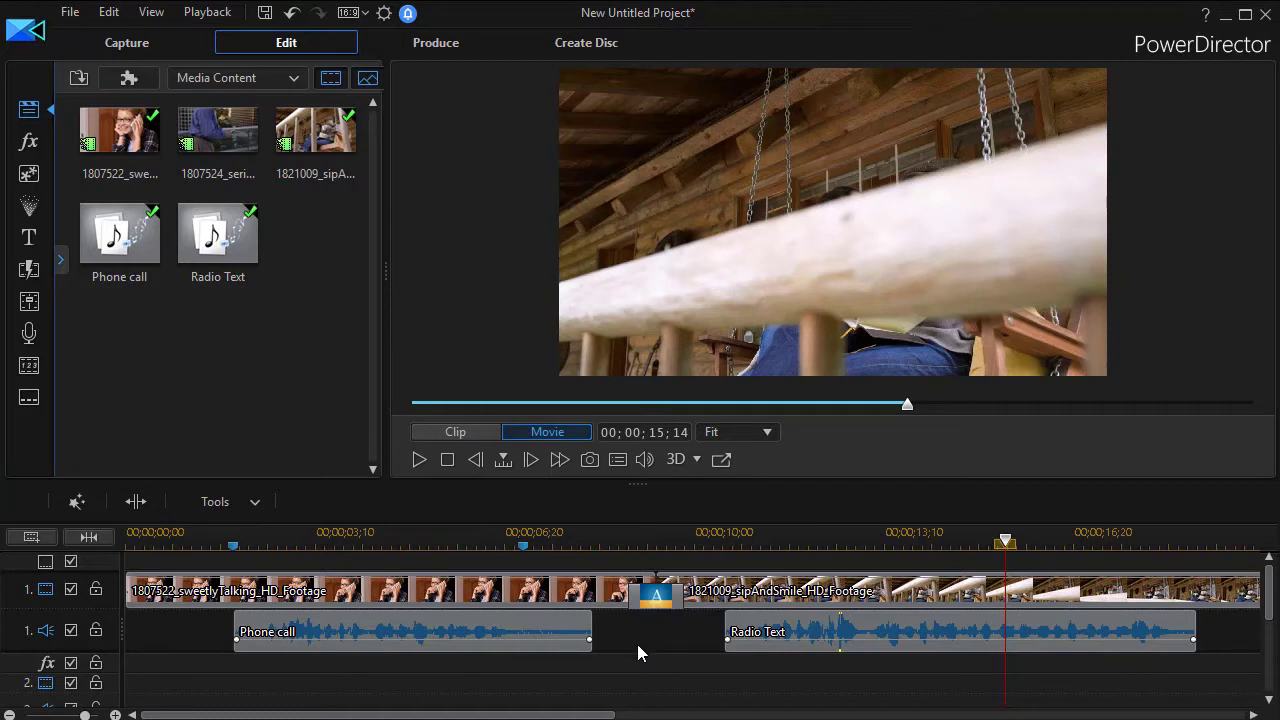
{"action": "left_click", "coordinate": [389, 634]}
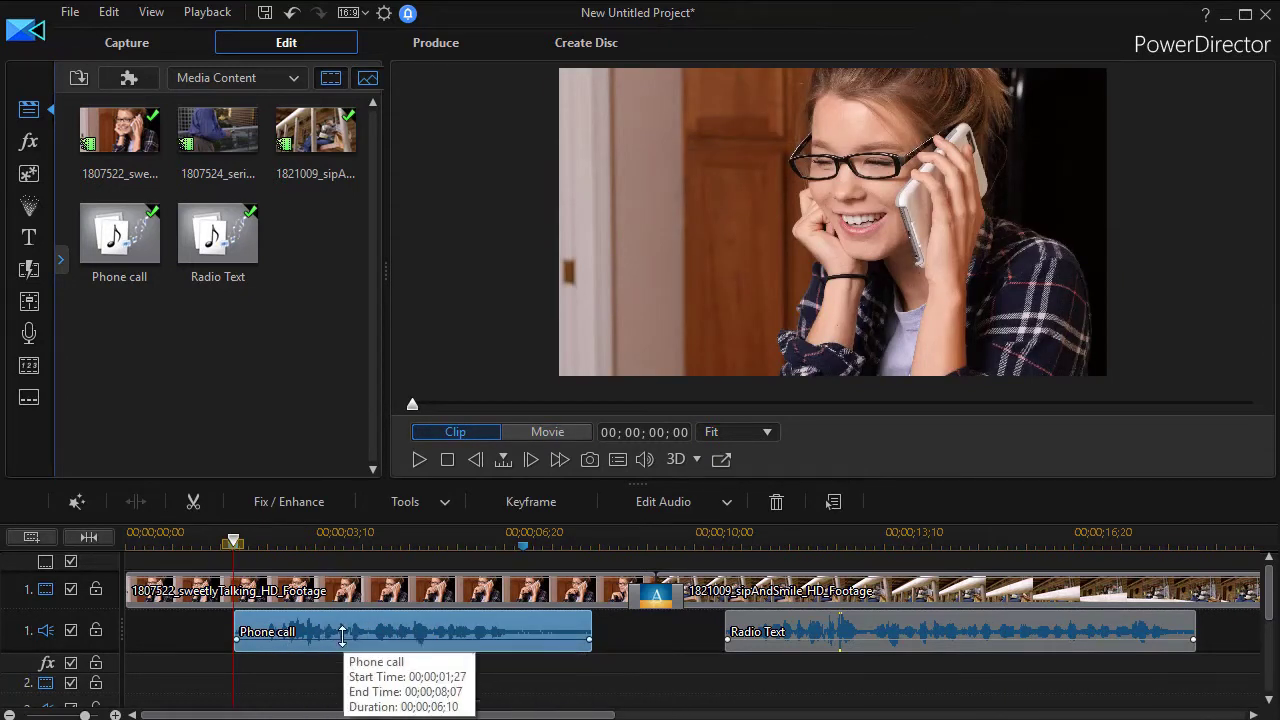
Step: Show the Edit Audio list of external editors for the Phone call clip
{"action": "left_click", "coordinate": [726, 503]}
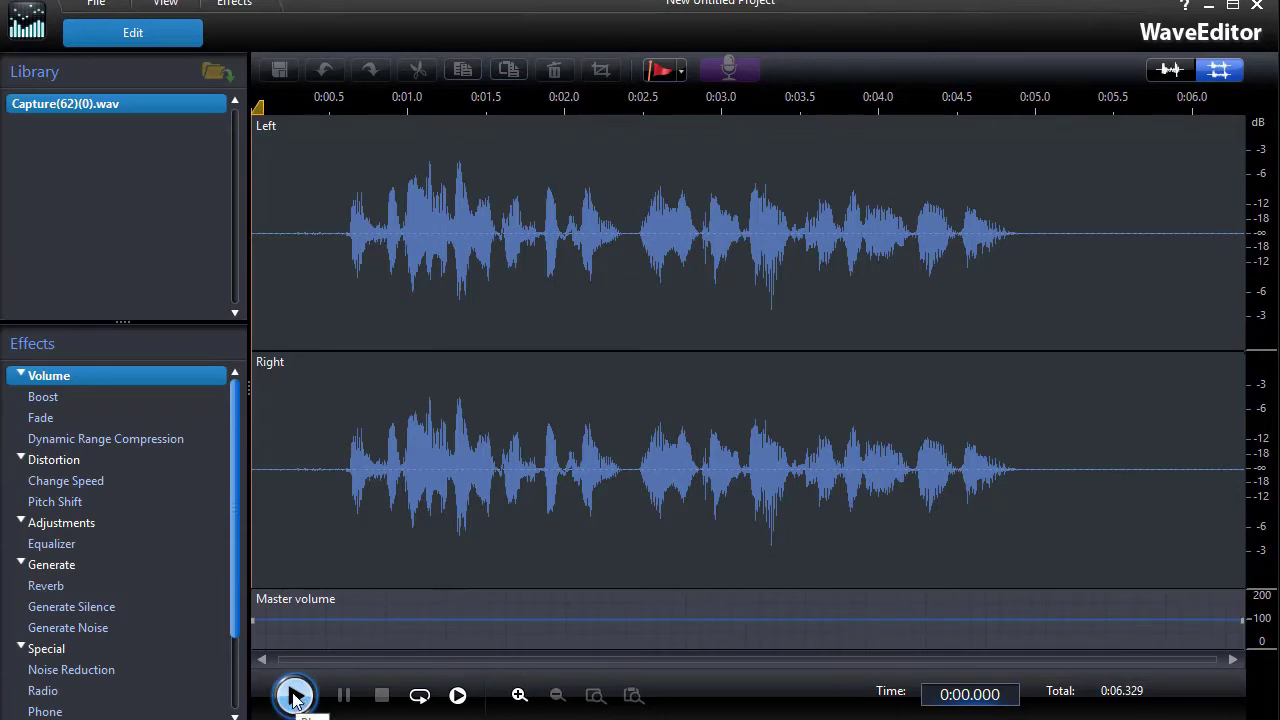
Step: Turn on looped playback, zoom into the waveform, then fit the whole 0:06.329 clip in view
{"action": "left_click", "coordinate": [426, 704]}
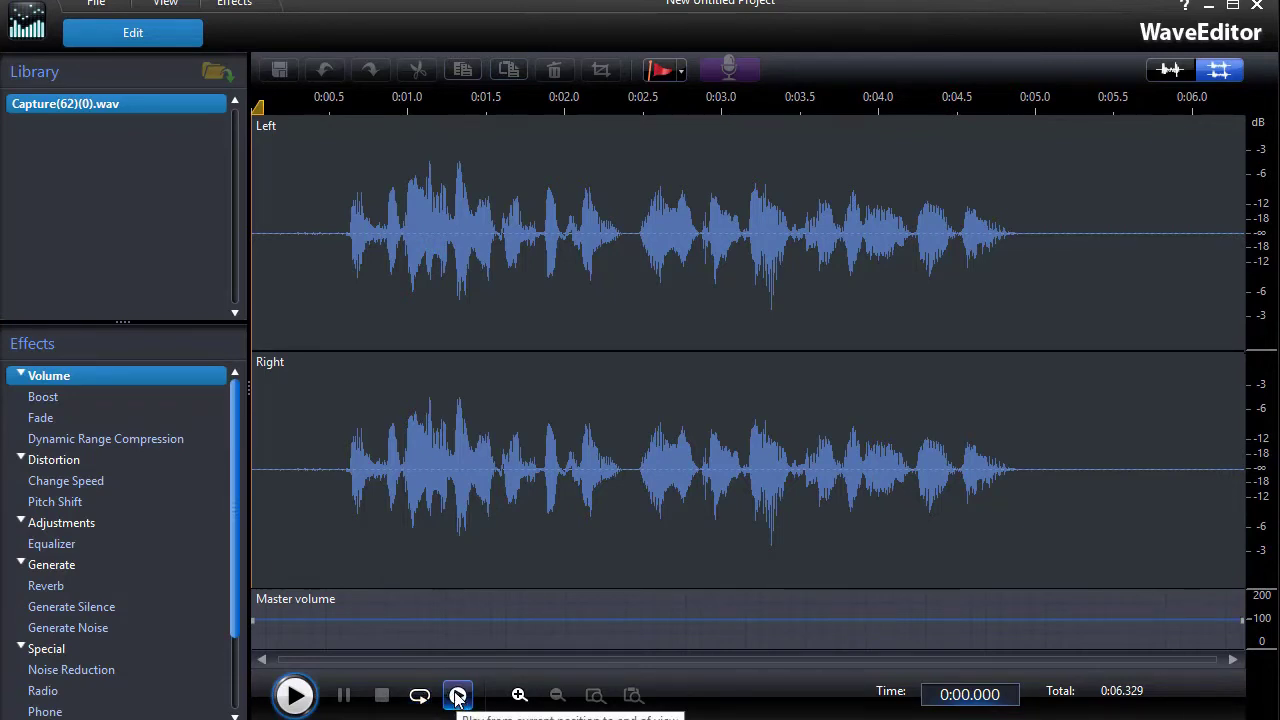
{"action": "left_click", "coordinate": [519, 697]}
{"action": "left_click", "coordinate": [519, 697]}
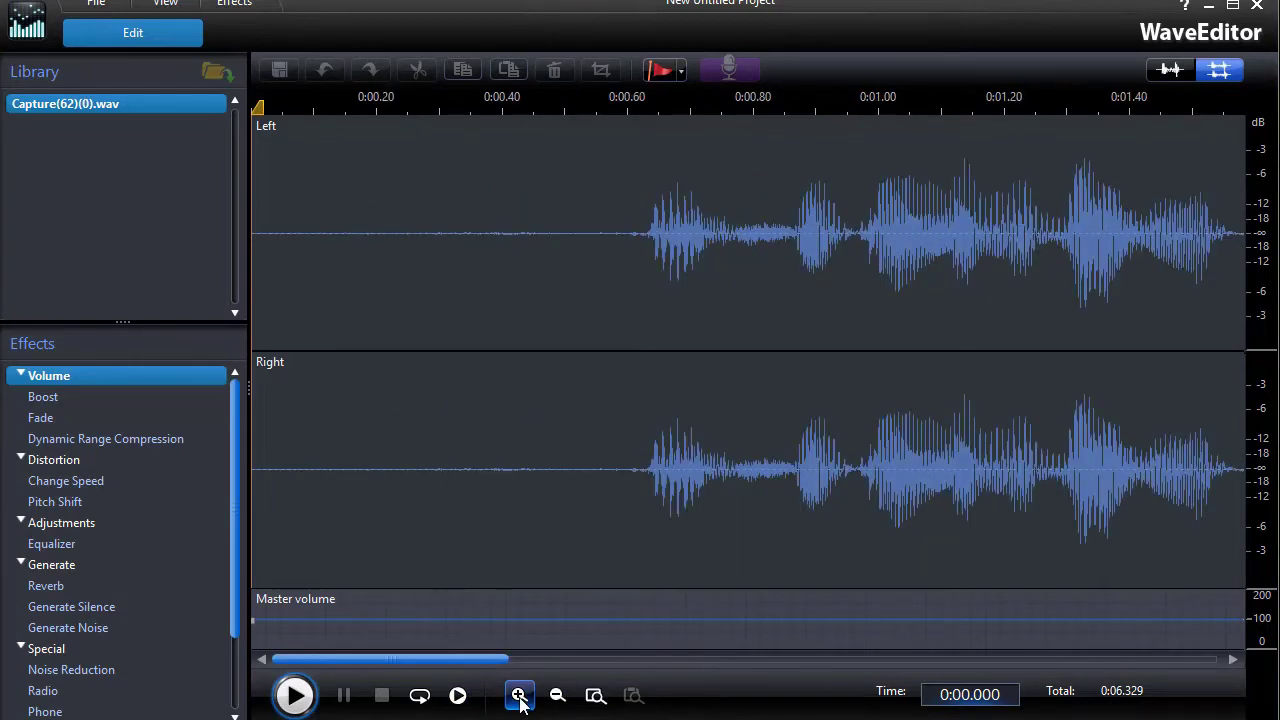
{"action": "left_click", "coordinate": [519, 697]}
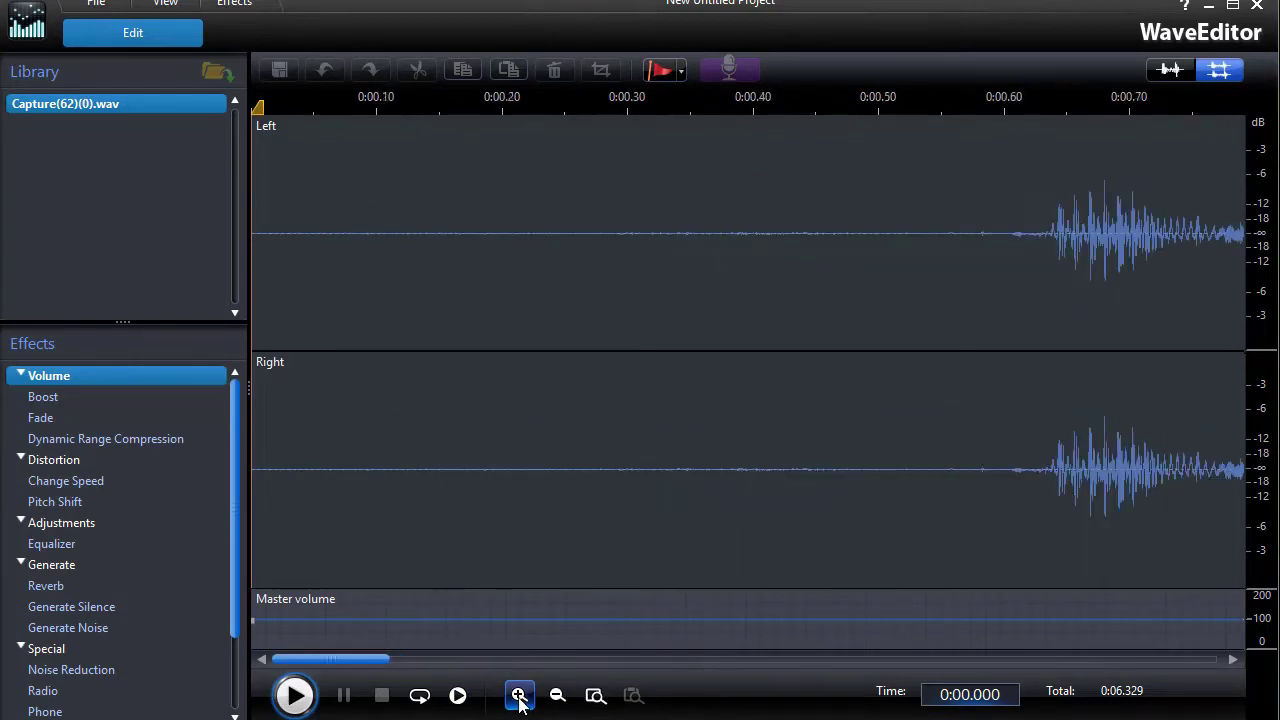
{"action": "left_click", "coordinate": [595, 697]}
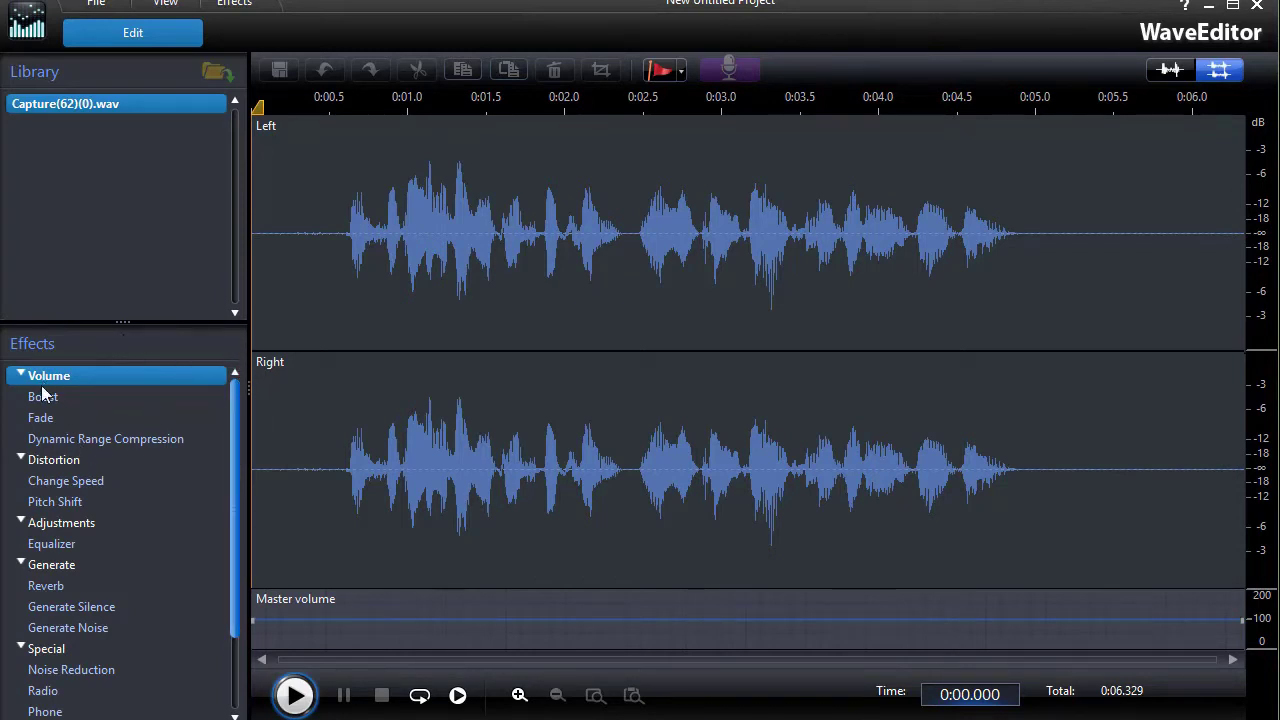
Step: Open the Phone effect from the Special effects category
{"action": "left_click", "coordinate": [22, 650]}
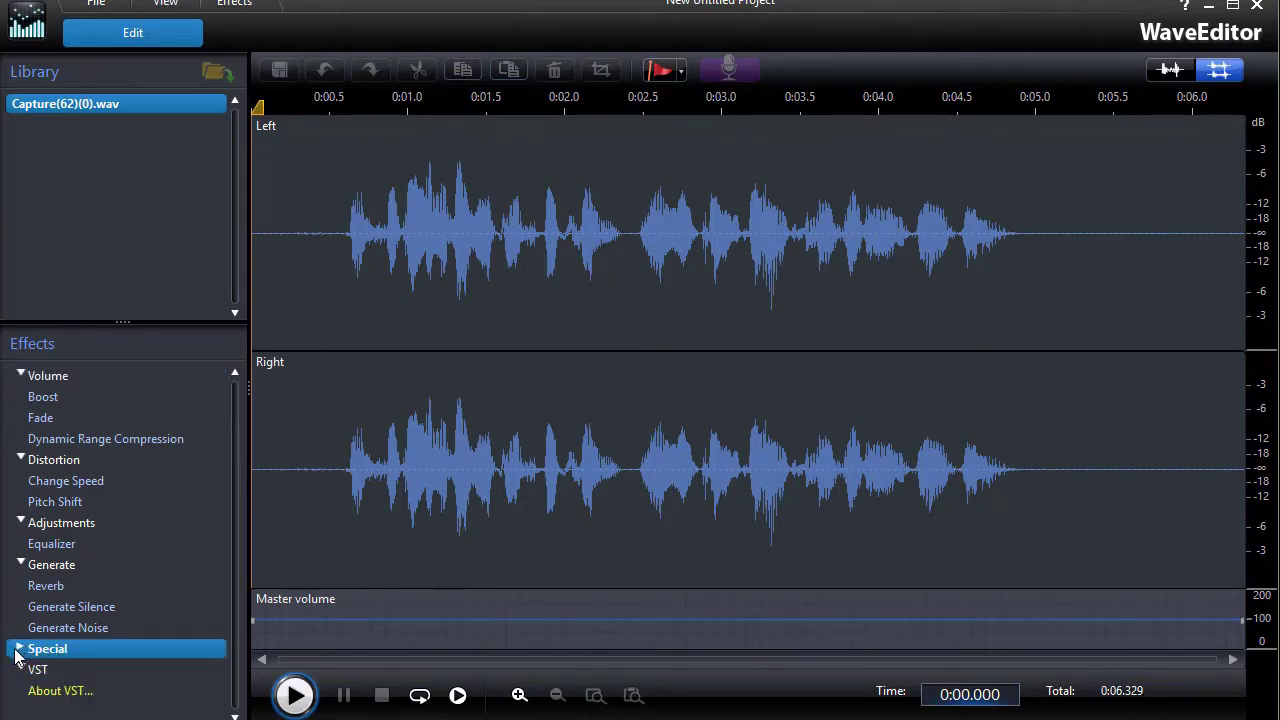
{"action": "left_click", "coordinate": [21, 651]}
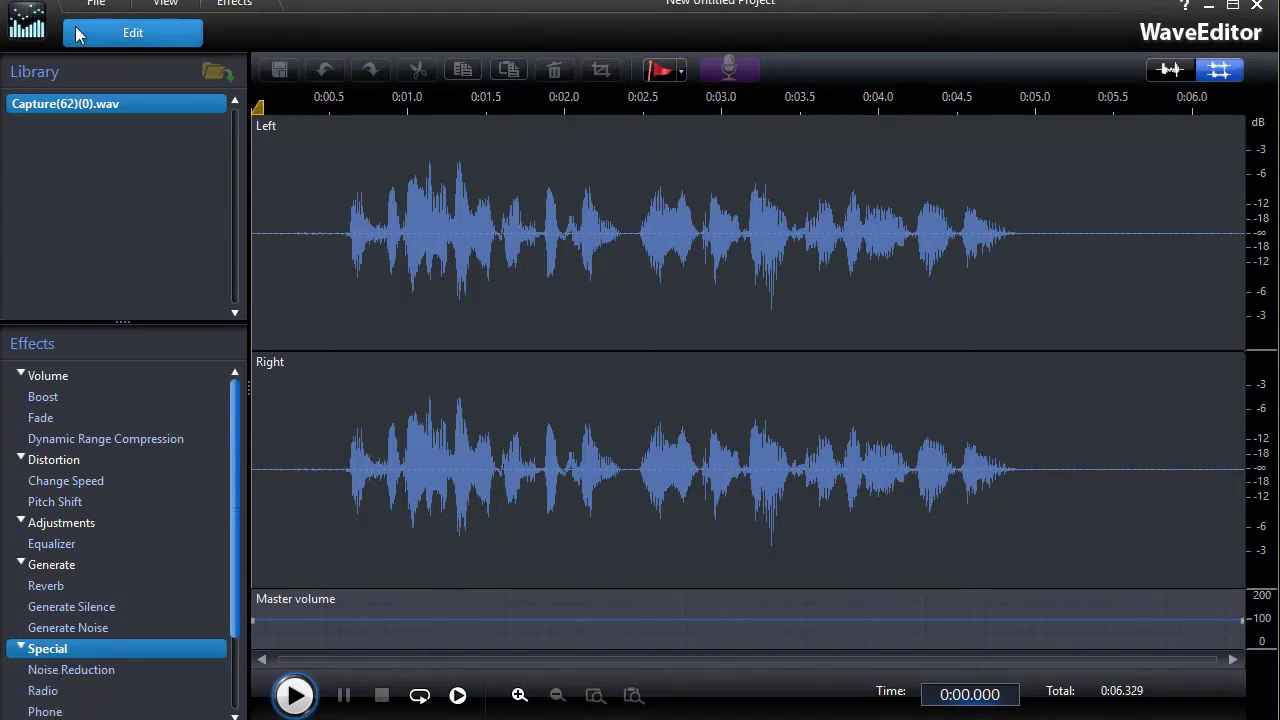
{"action": "left_click", "coordinate": [228, 5]}
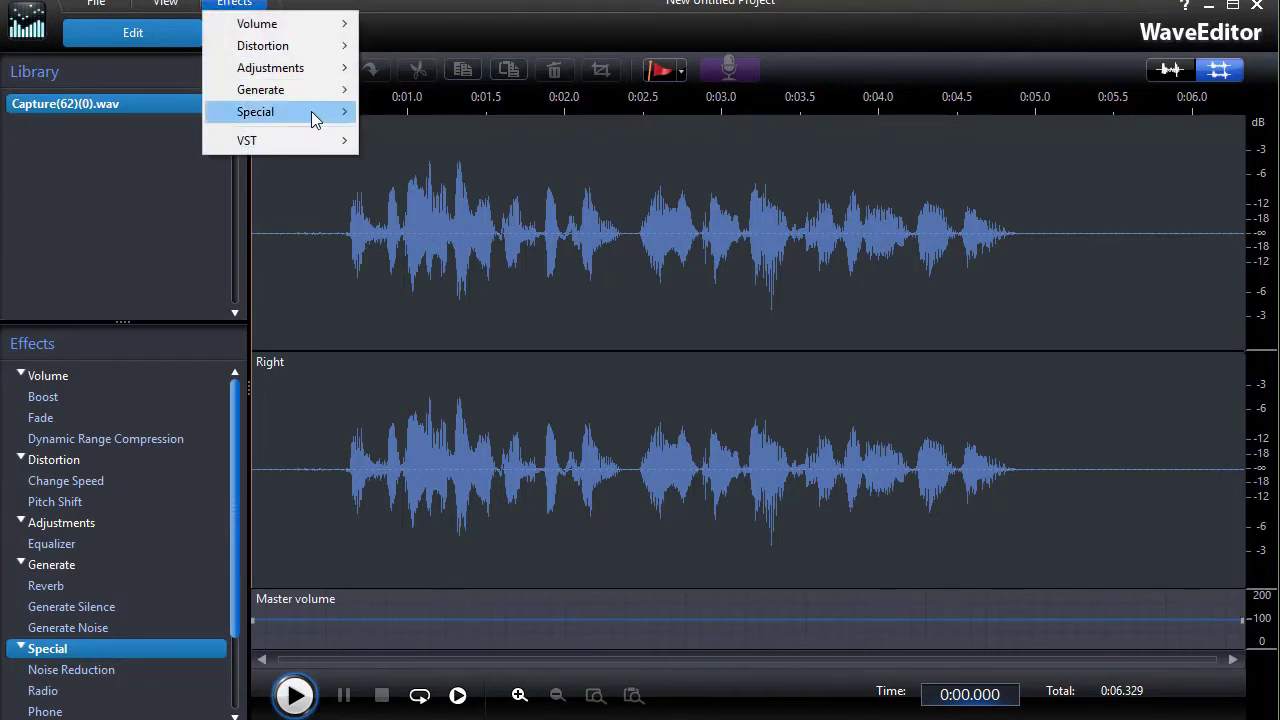
{"action": "mouse_move", "coordinate": [300, 112]}
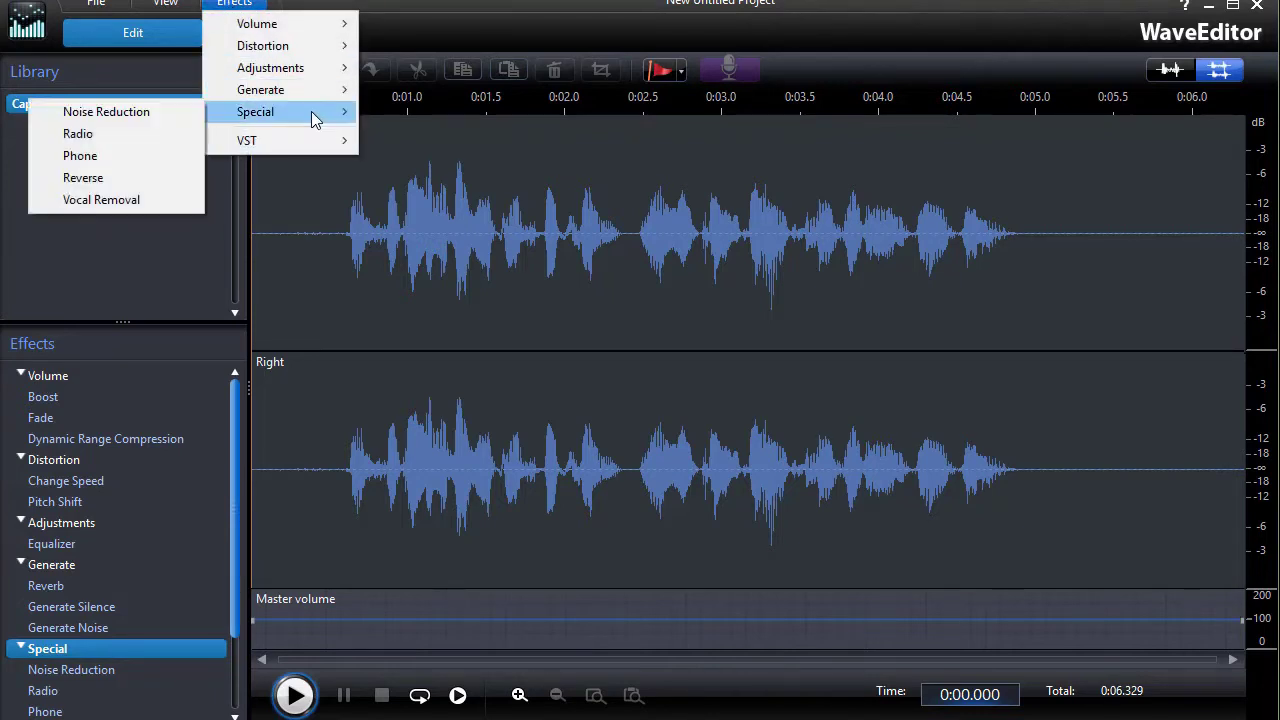
{"action": "left_click", "coordinate": [100, 163]}
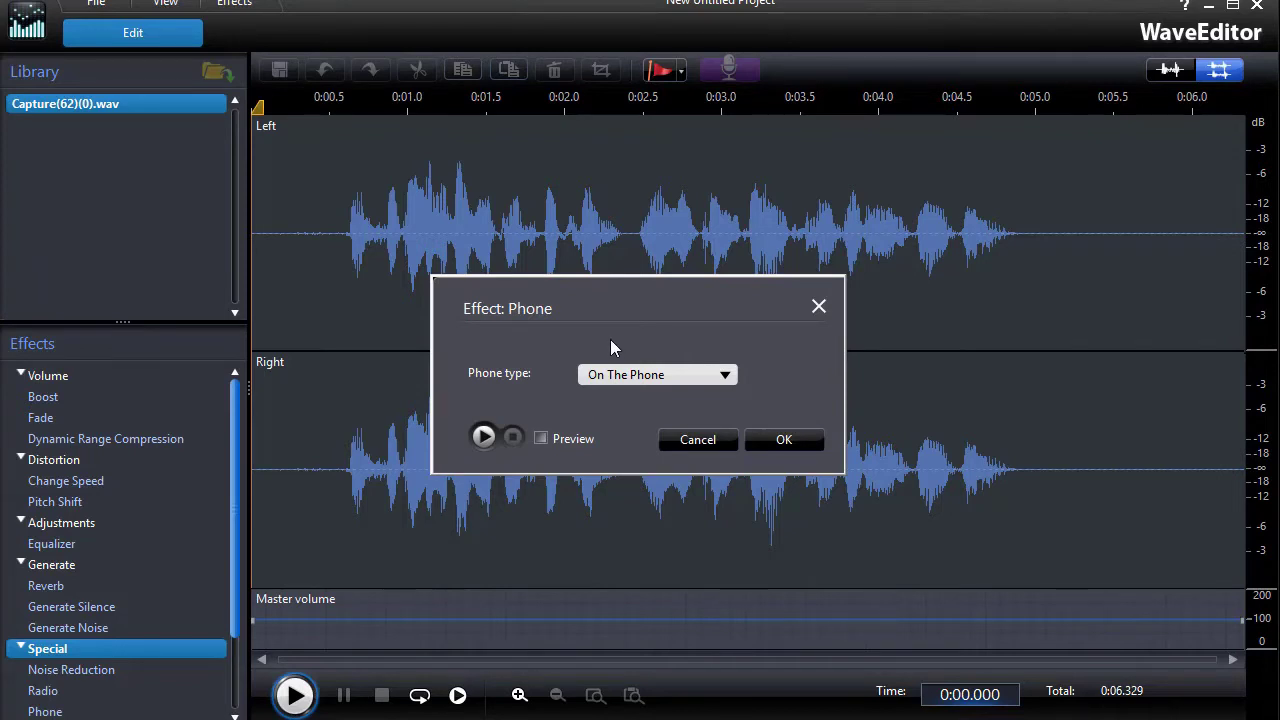
Step: Keep phone type On The Phone and preview the effect with live preview on
{"action": "left_click", "coordinate": [727, 374]}
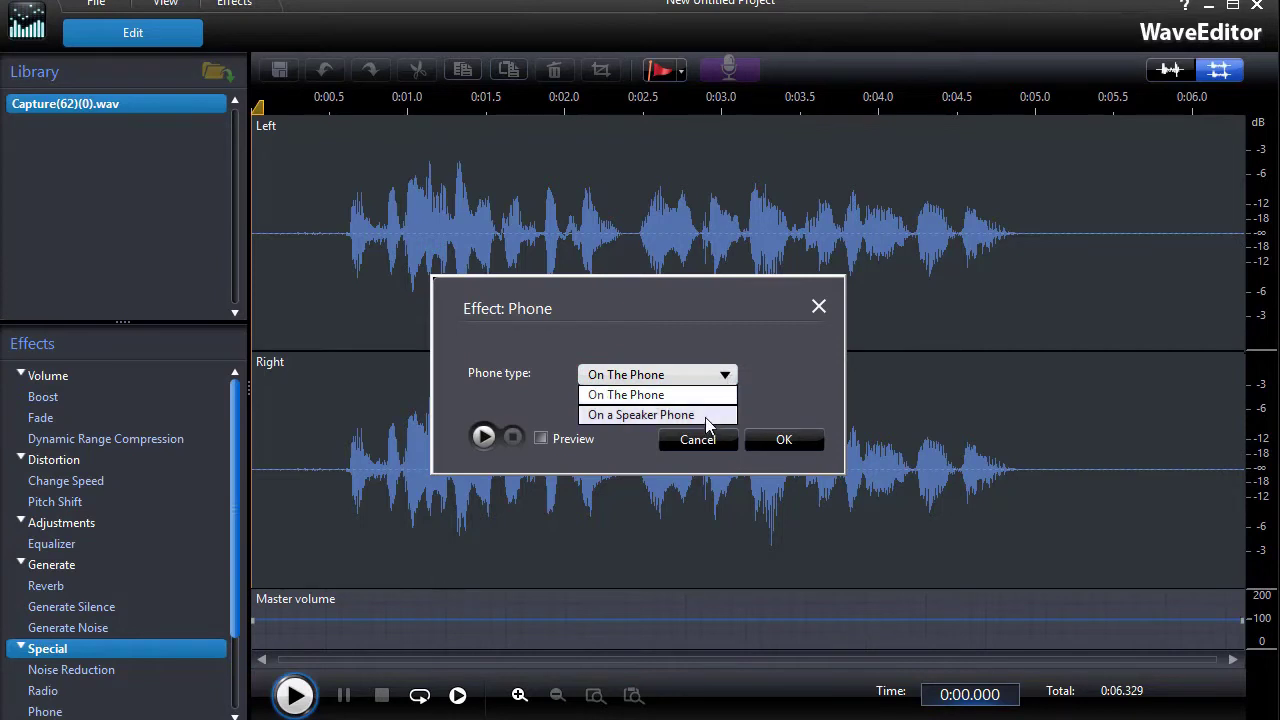
{"action": "left_click", "coordinate": [704, 295]}
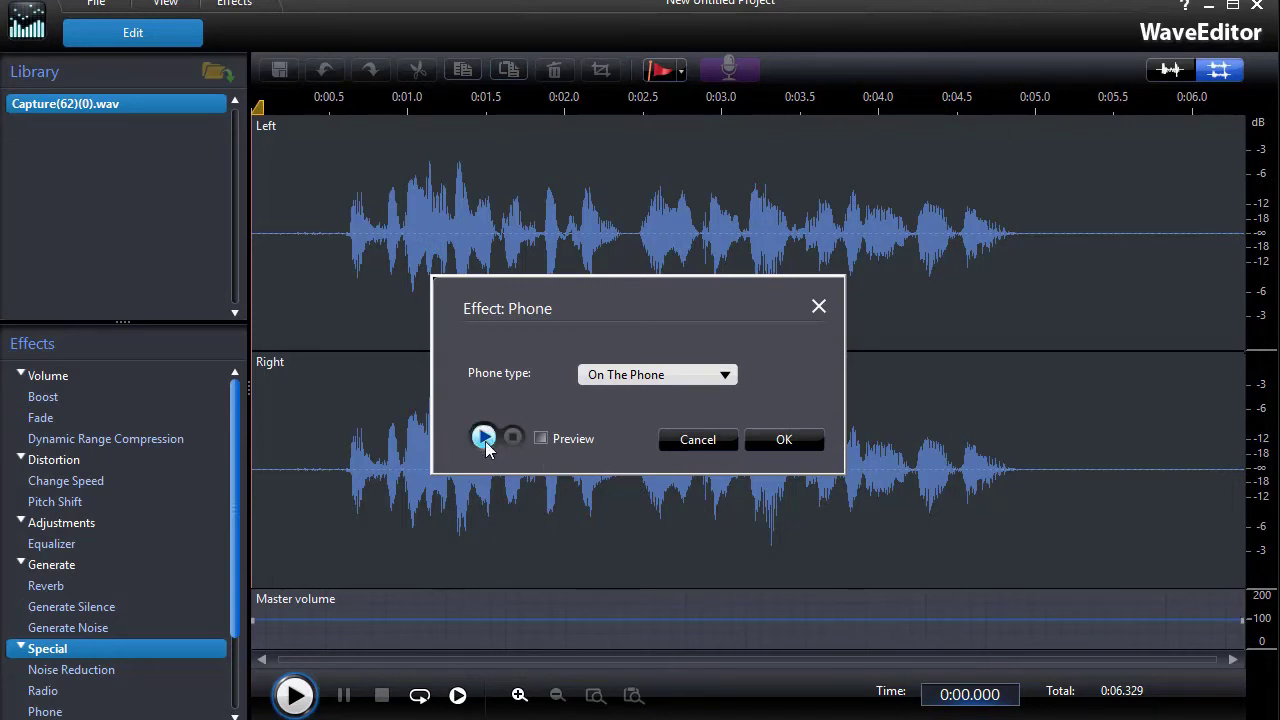
{"action": "left_click", "coordinate": [541, 439]}
{"action": "left_click", "coordinate": [541, 440]}
{"action": "left_click", "coordinate": [541, 439]}
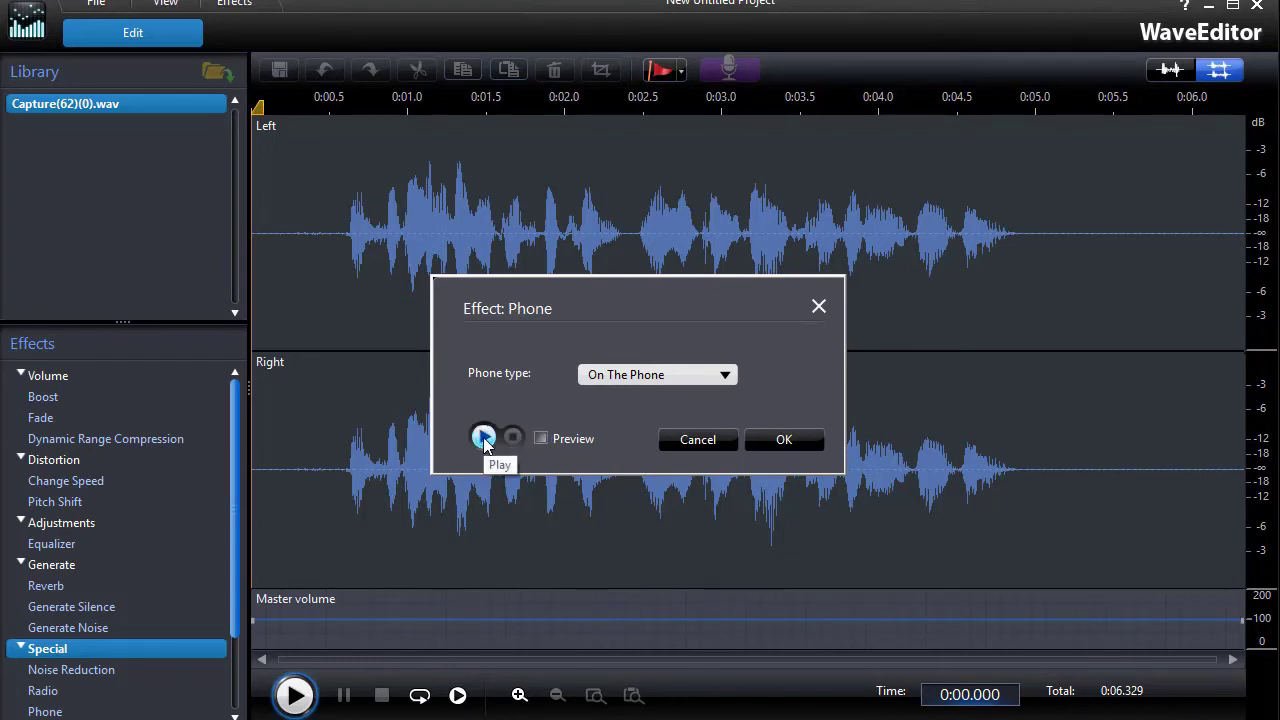
{"action": "left_click", "coordinate": [484, 438]}
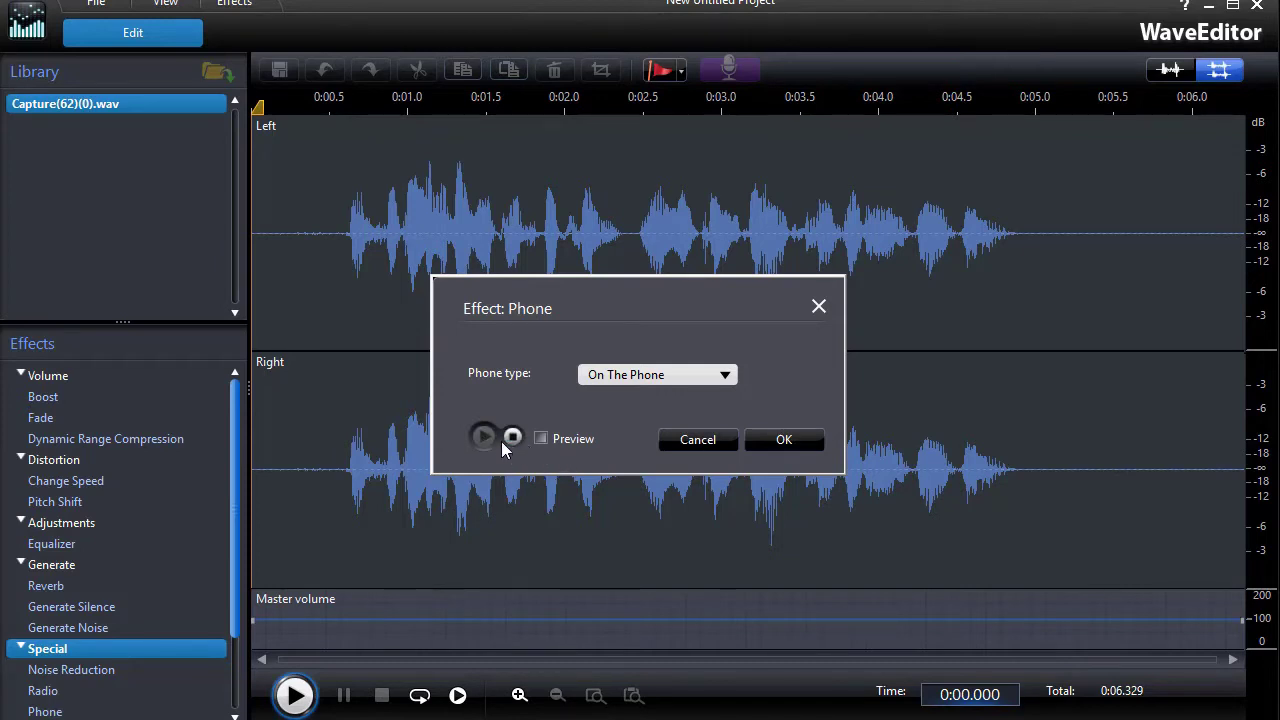
{"action": "left_click", "coordinate": [513, 439]}
{"action": "left_click", "coordinate": [541, 439]}
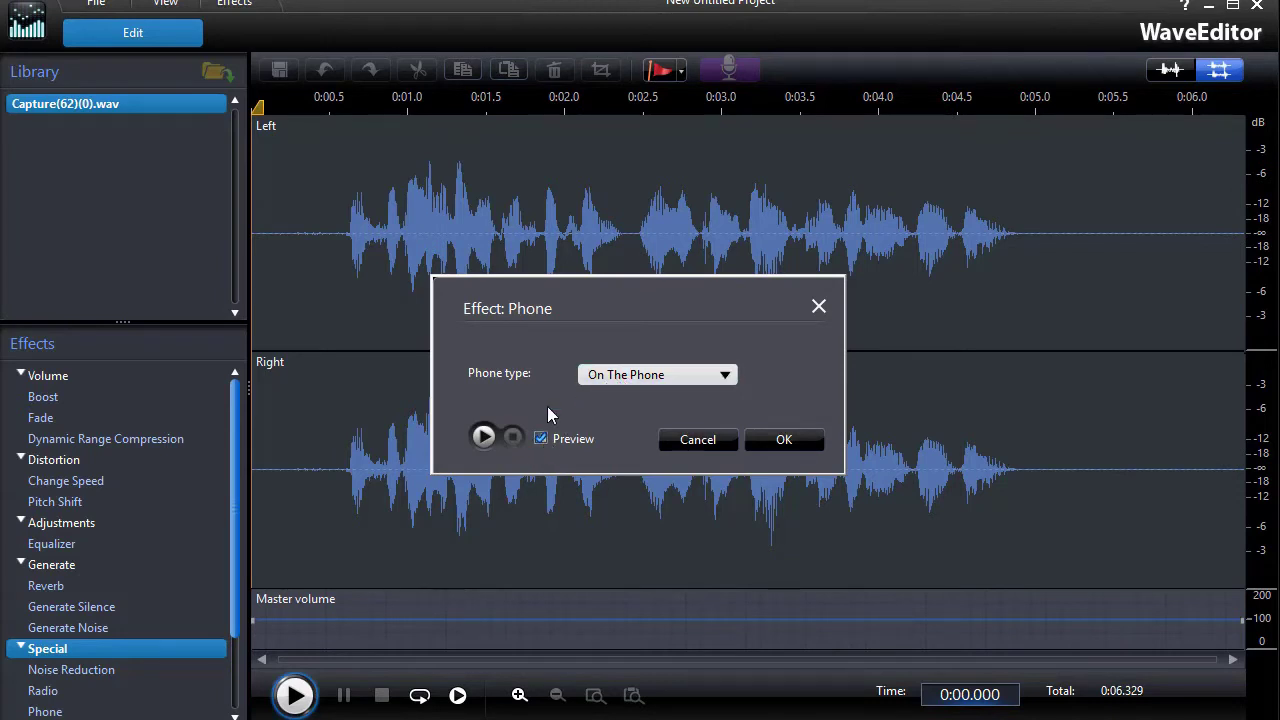
{"action": "left_click", "coordinate": [484, 438]}
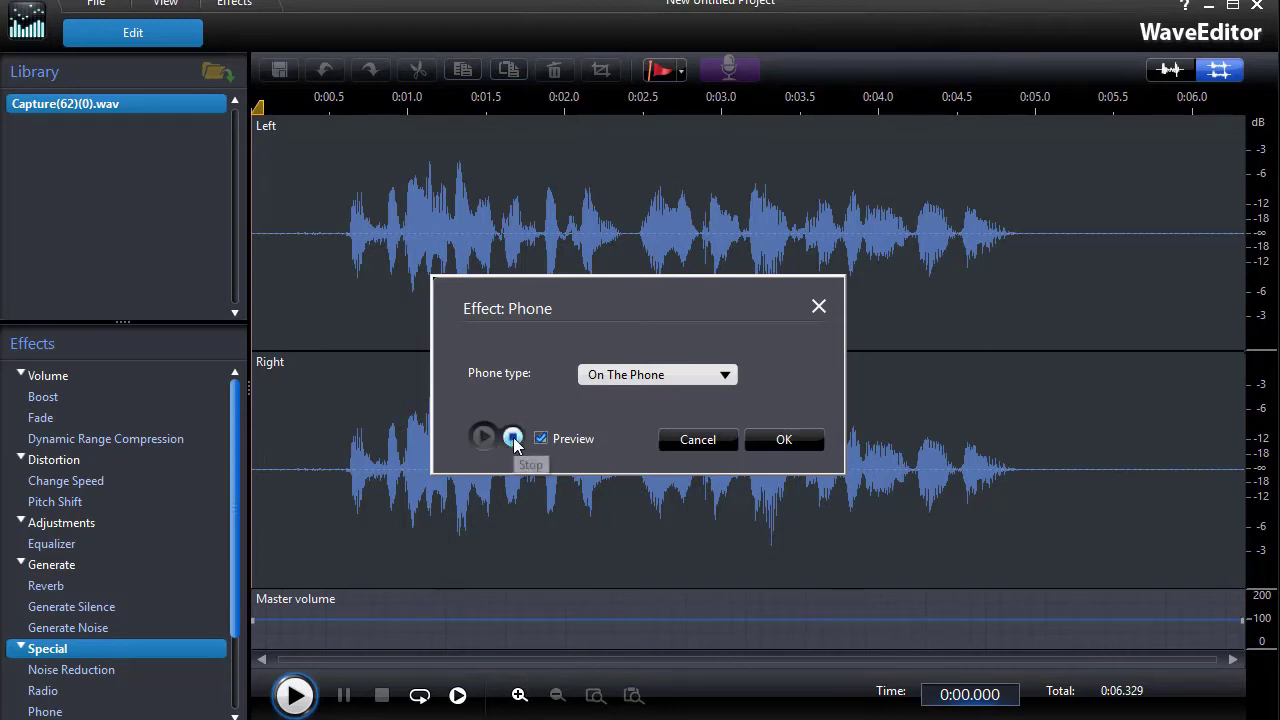
{"action": "left_click", "coordinate": [513, 439]}
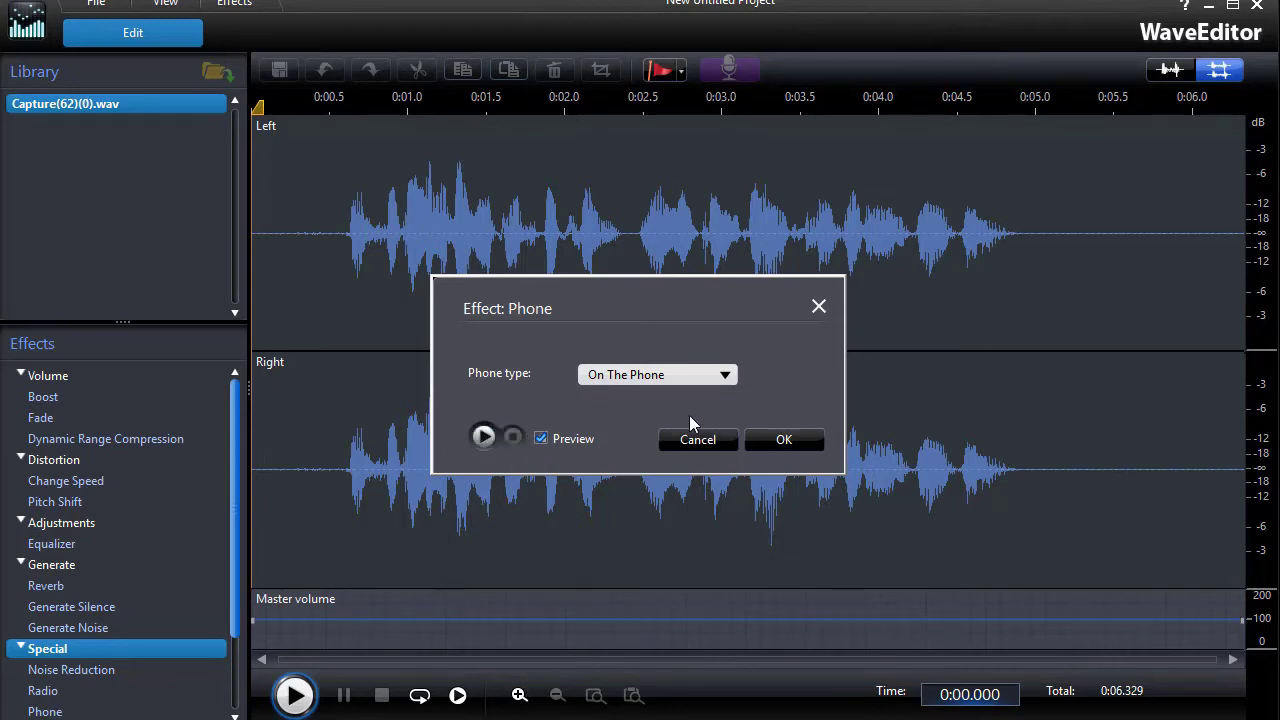
Step: Compare On a Speaker Phone, then apply the effect with On The Phone
{"action": "left_click", "coordinate": [726, 378]}
{"action": "left_click", "coordinate": [691, 418]}
{"action": "left_click", "coordinate": [484, 438]}
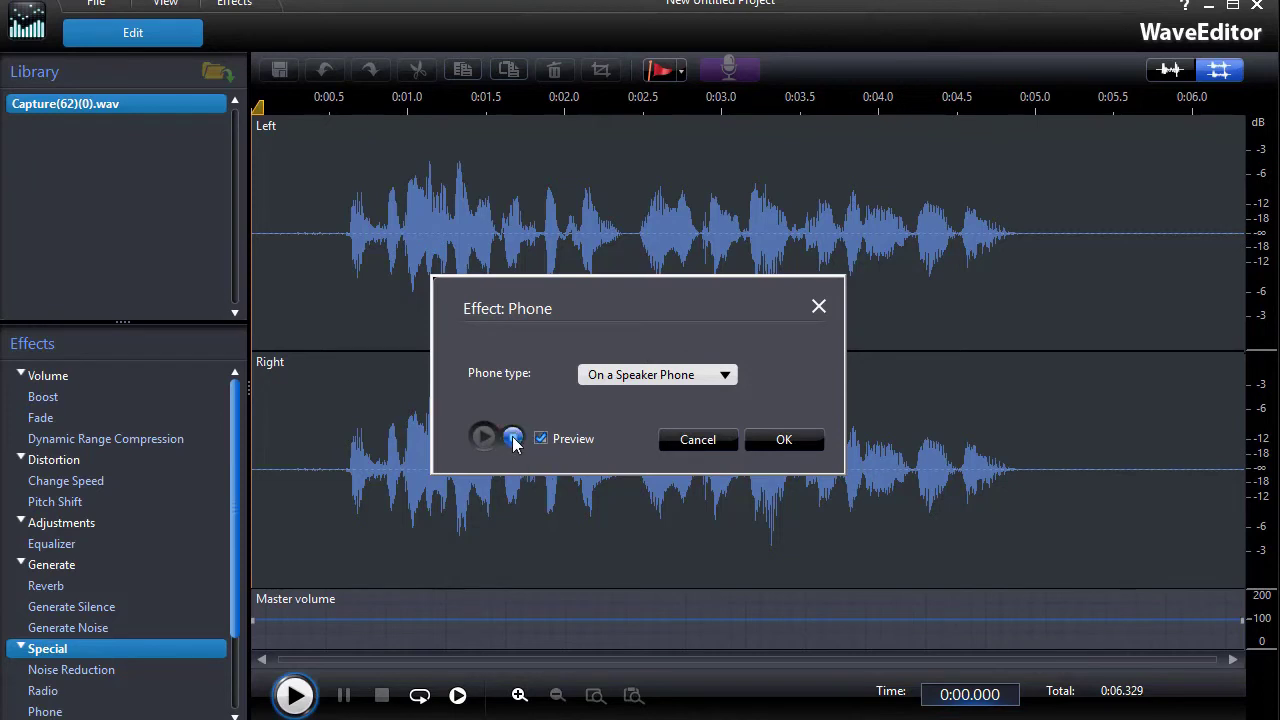
{"action": "left_click", "coordinate": [513, 439]}
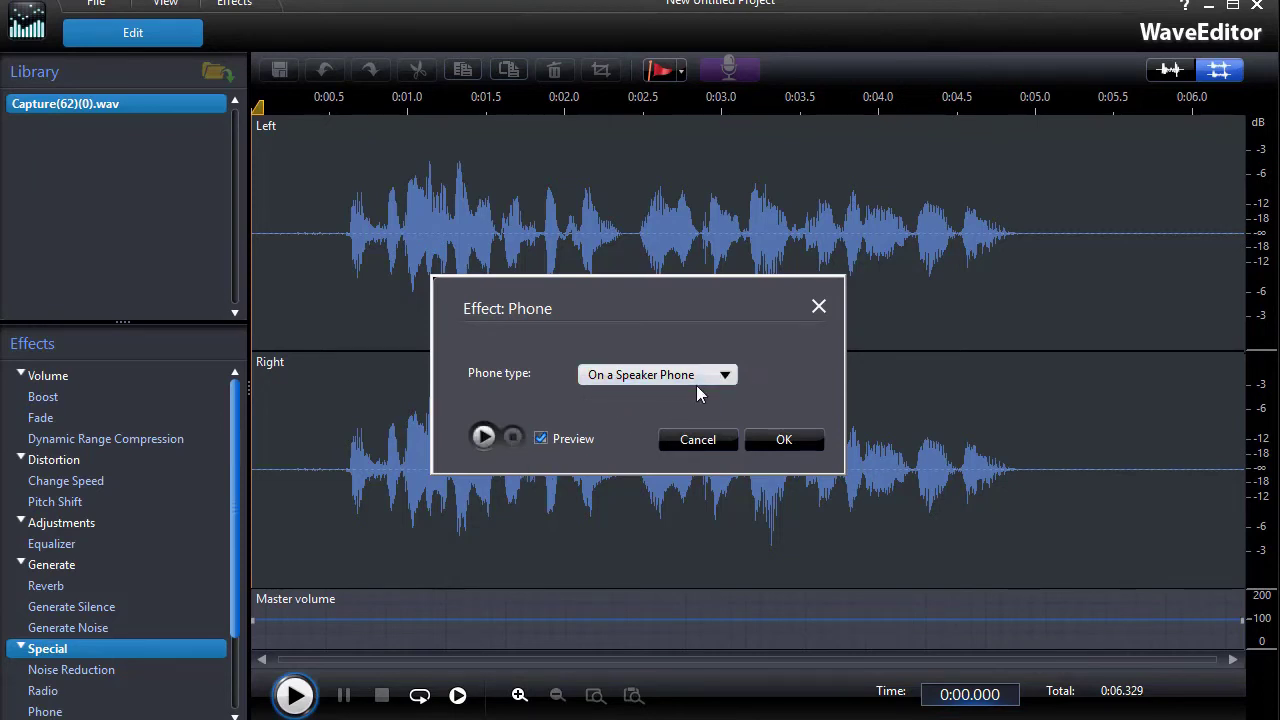
{"action": "left_click", "coordinate": [724, 377]}
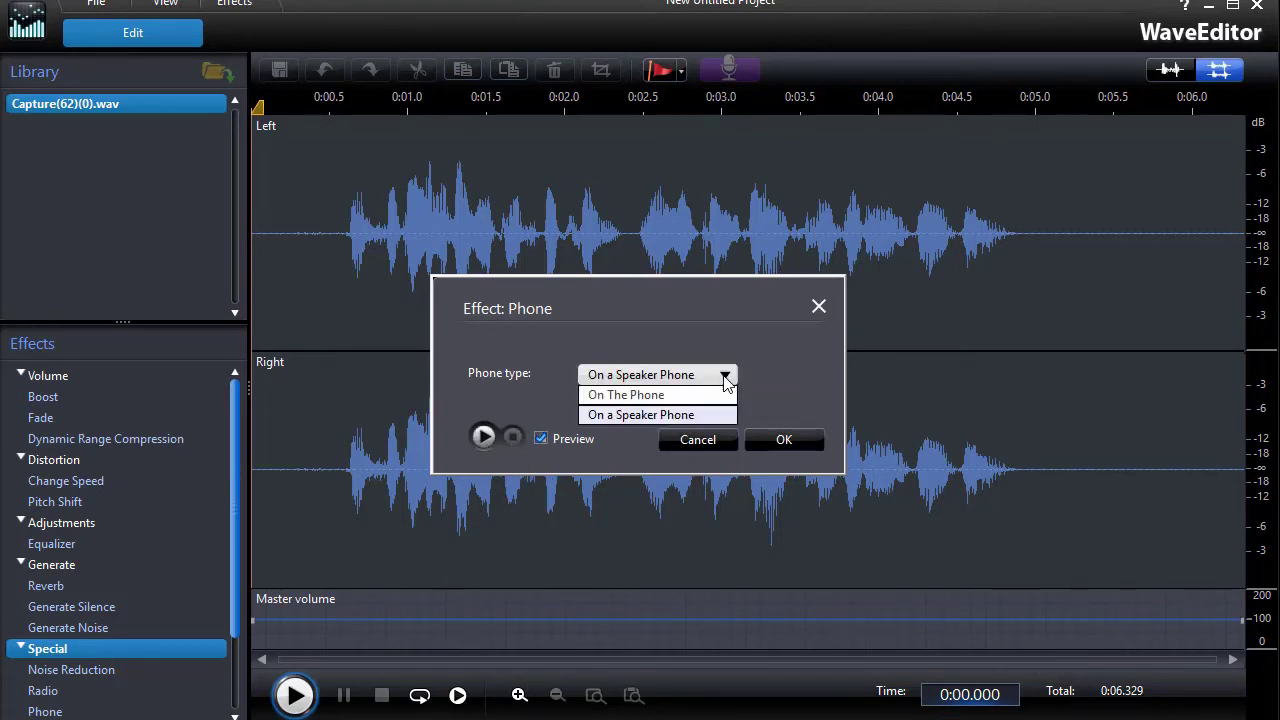
{"action": "left_click", "coordinate": [676, 397]}
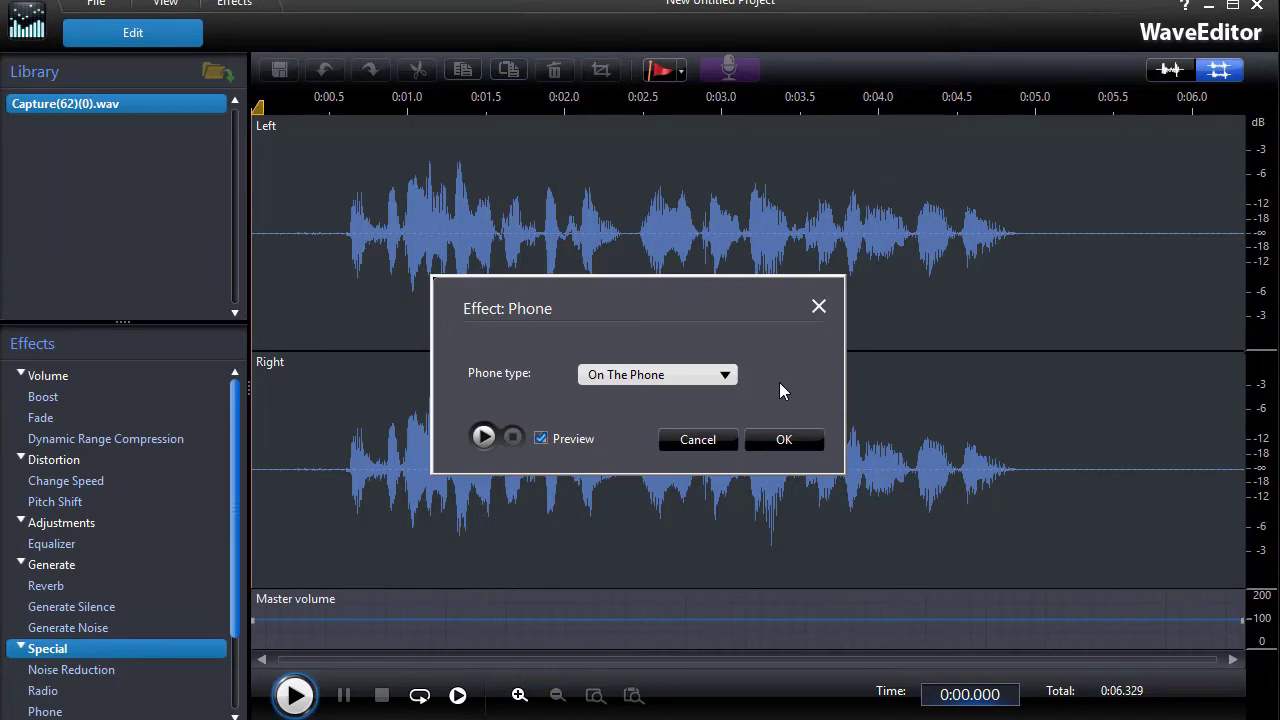
{"action": "left_click", "coordinate": [785, 441]}
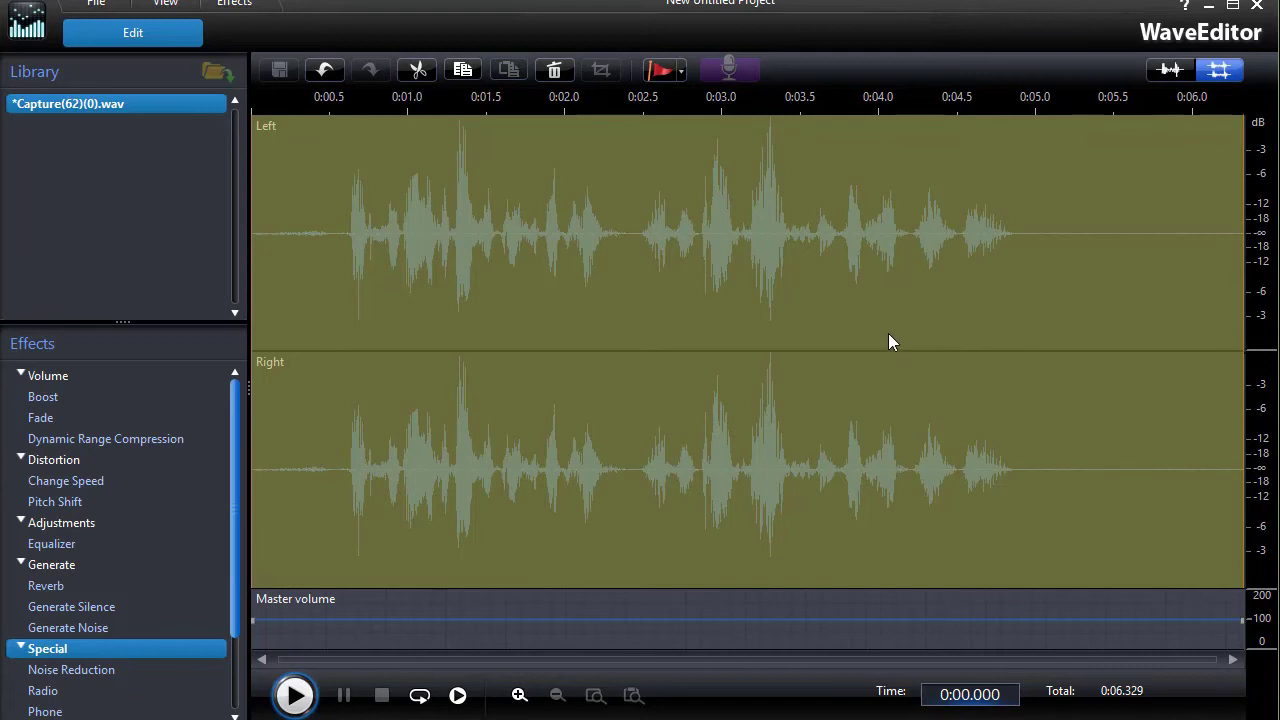
Step: Close WaveEditor and save the changes to Capture(62)(0).wav
{"action": "left_click", "coordinate": [1258, 8]}
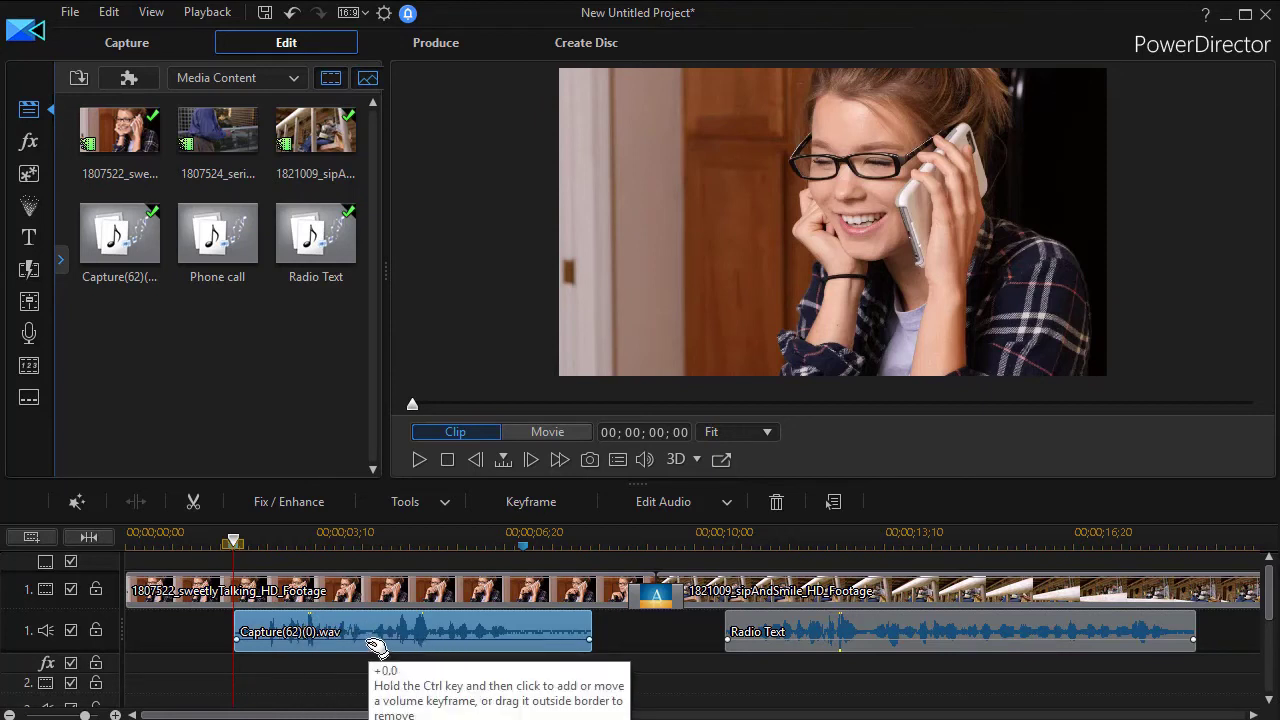
{"action": "left_click", "coordinate": [229, 546]}
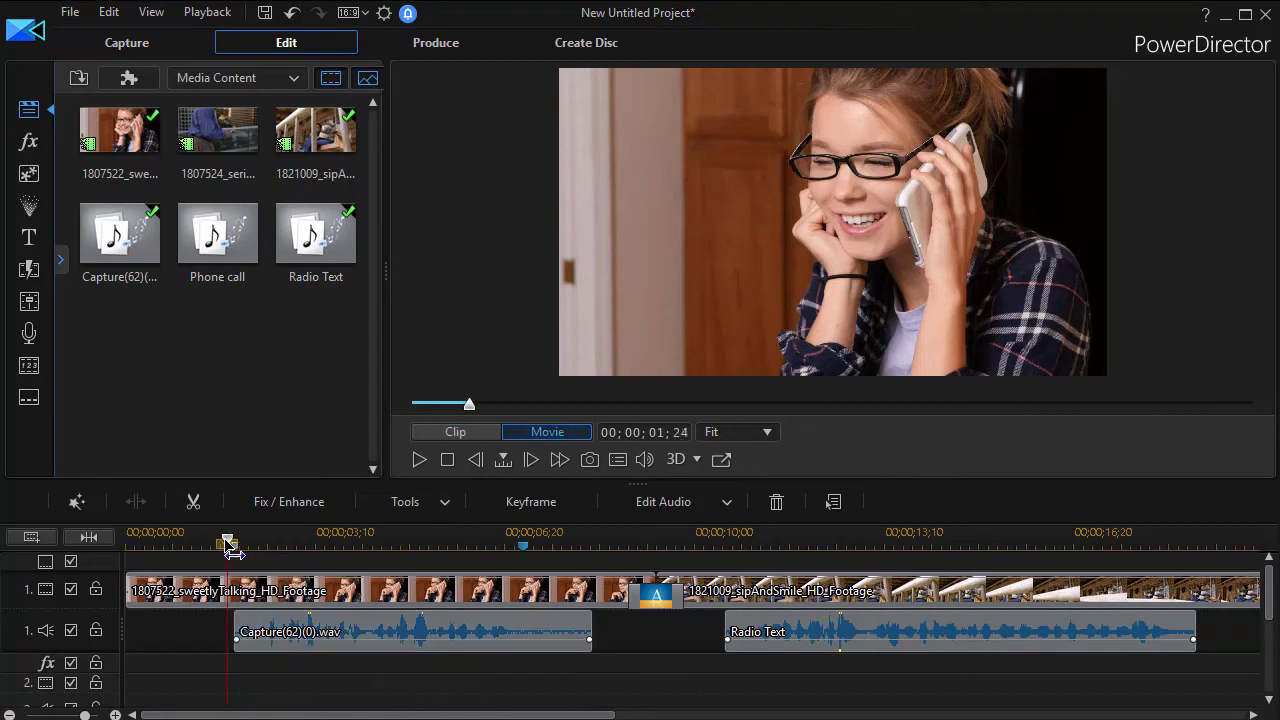
{"action": "left_click_drag", "start_coordinate": [229, 546], "coordinate": [222, 546]}
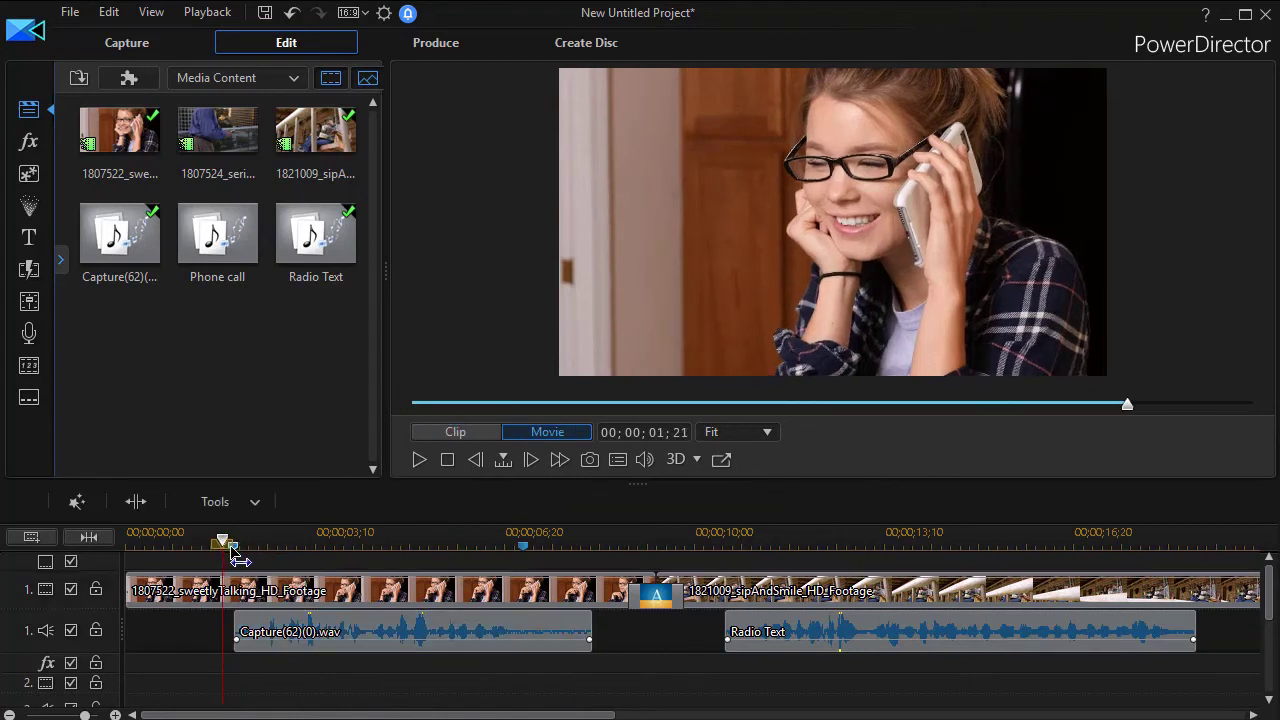
{"action": "left_click", "coordinate": [418, 459]}
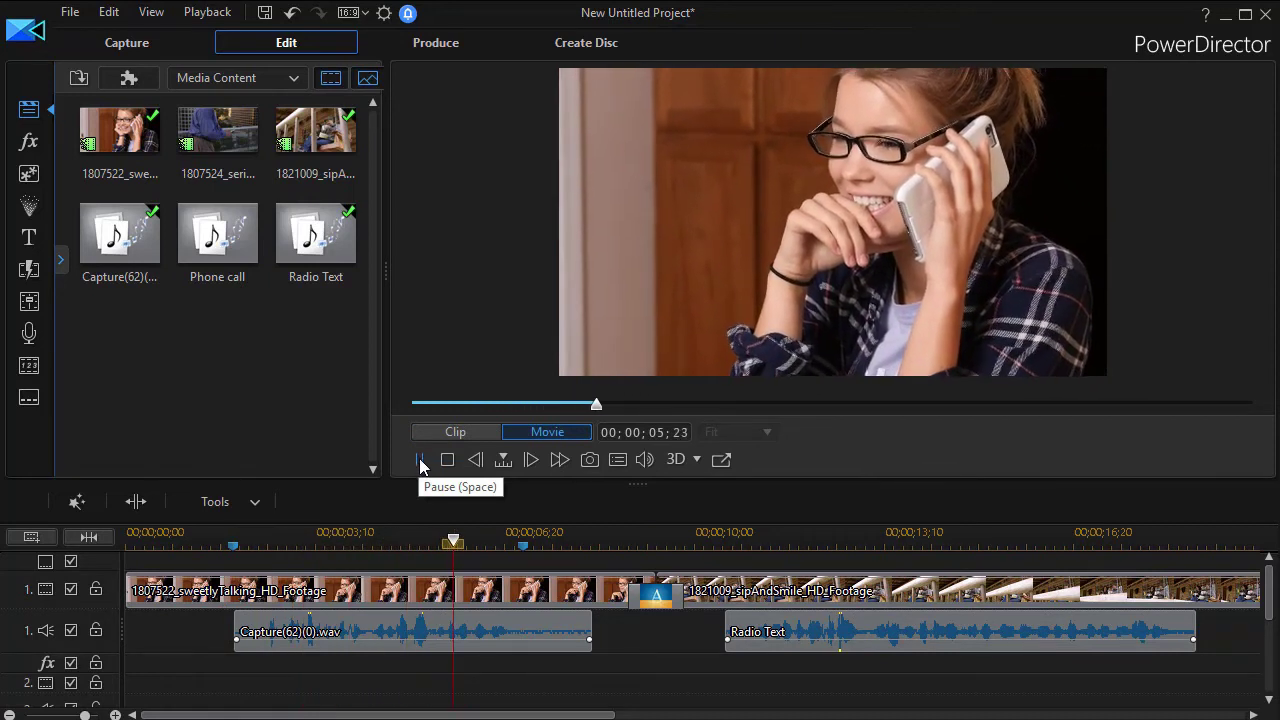
{"action": "left_click", "coordinate": [418, 459]}
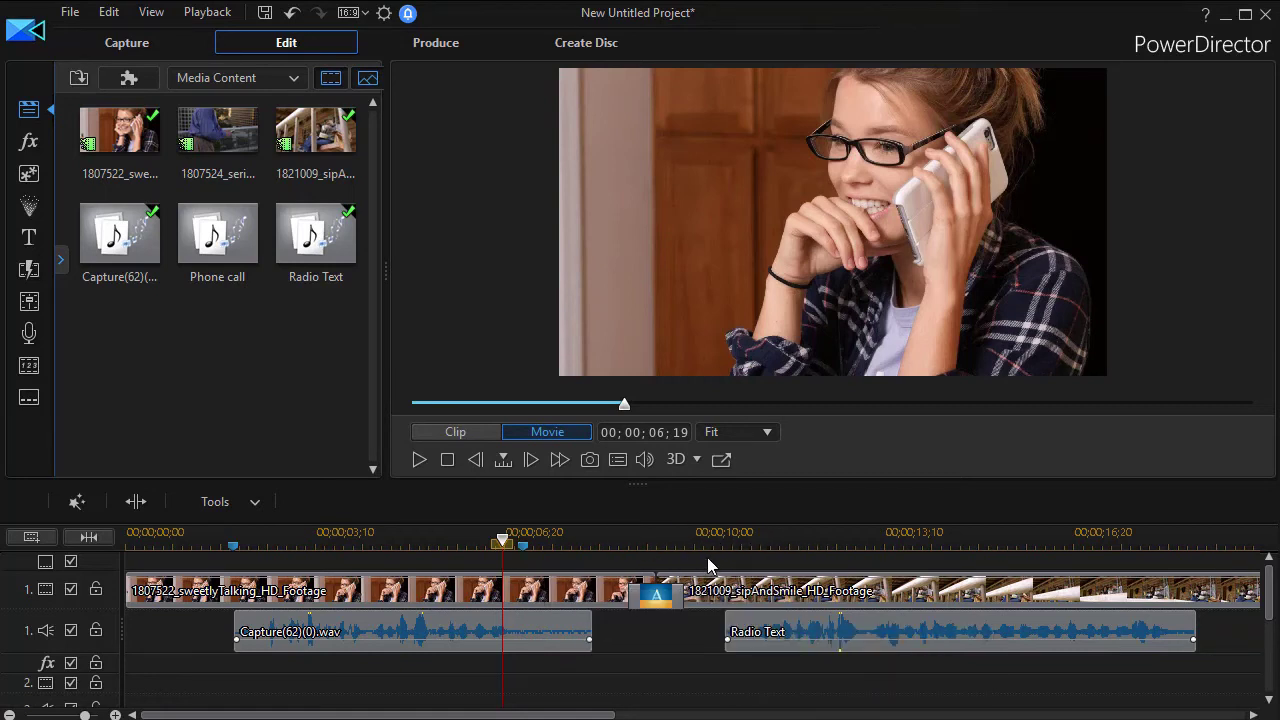
Step: Select the Radio Text clip and open it in WaveEditor via Edit Audio
{"action": "left_click", "coordinate": [855, 630]}
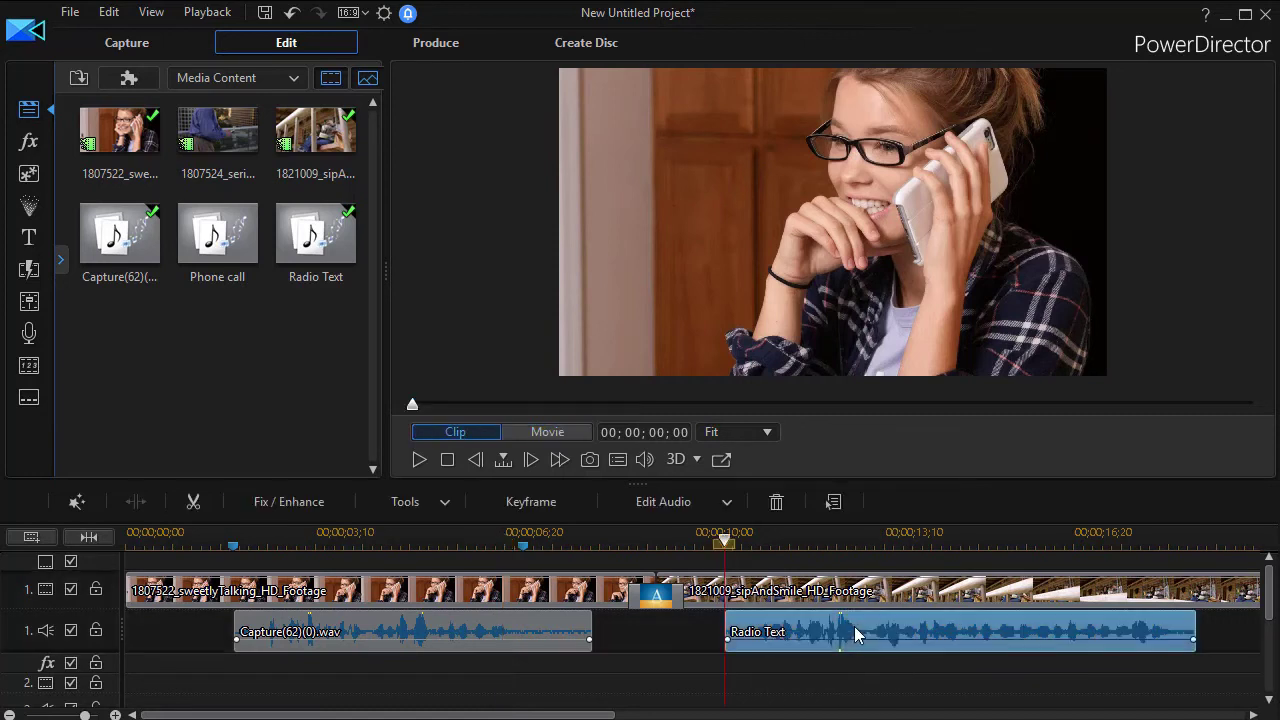
{"action": "left_click", "coordinate": [727, 502]}
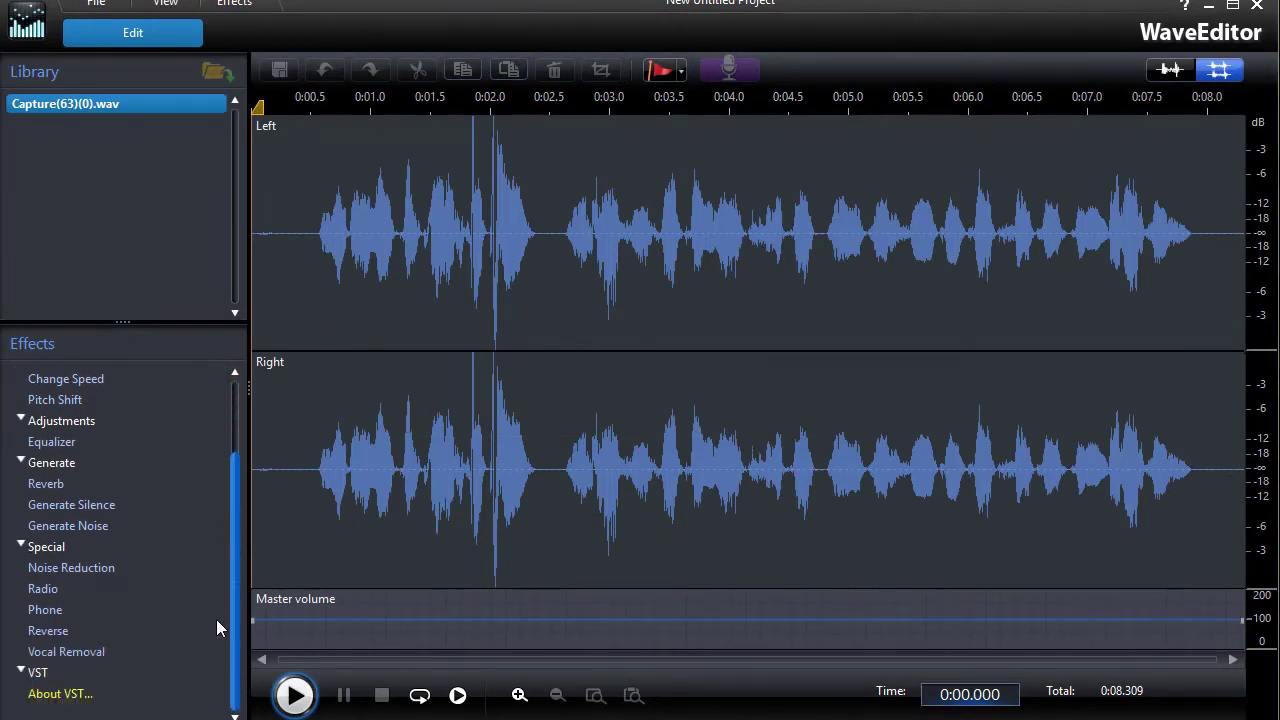
{"action": "scroll", "coordinate": [216, 619], "scroll_direction": "up", "scroll_amount": 1}
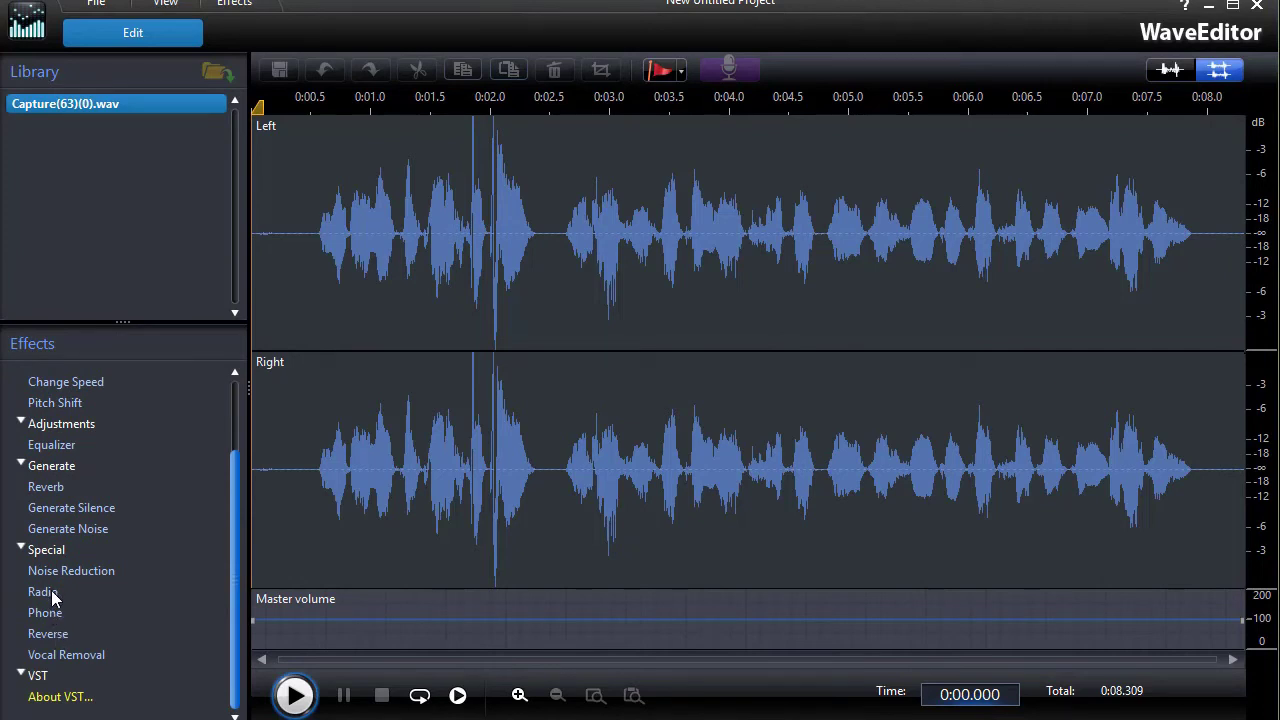
Step: Open the Radio effect and preview it with the AM Radio type
{"action": "double_click", "coordinate": [51, 591]}
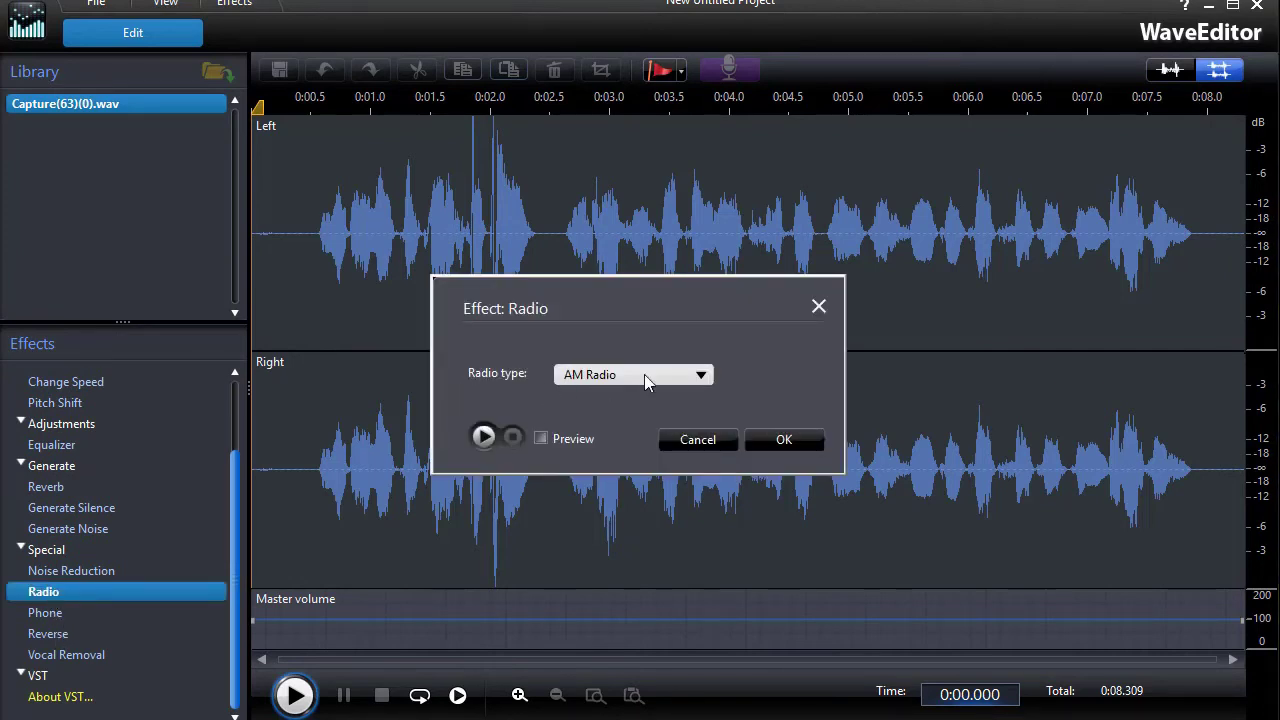
{"action": "left_click", "coordinate": [700, 378]}
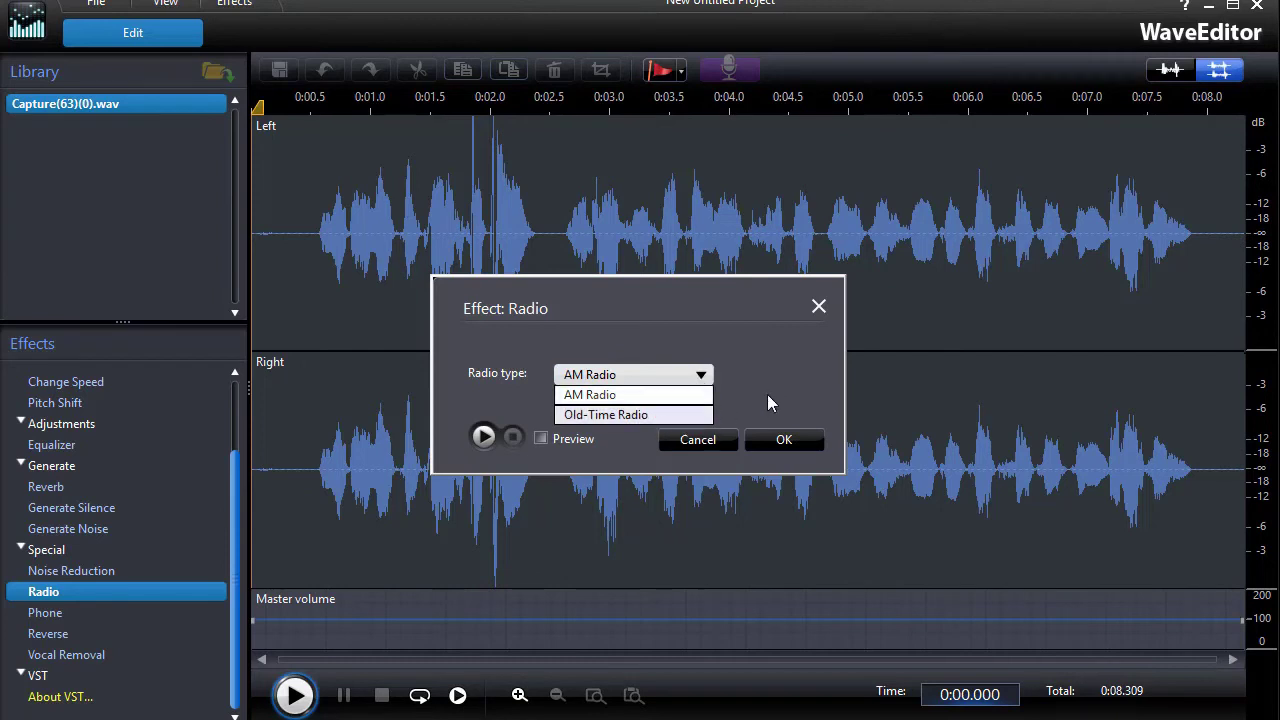
{"action": "left_click", "coordinate": [777, 385]}
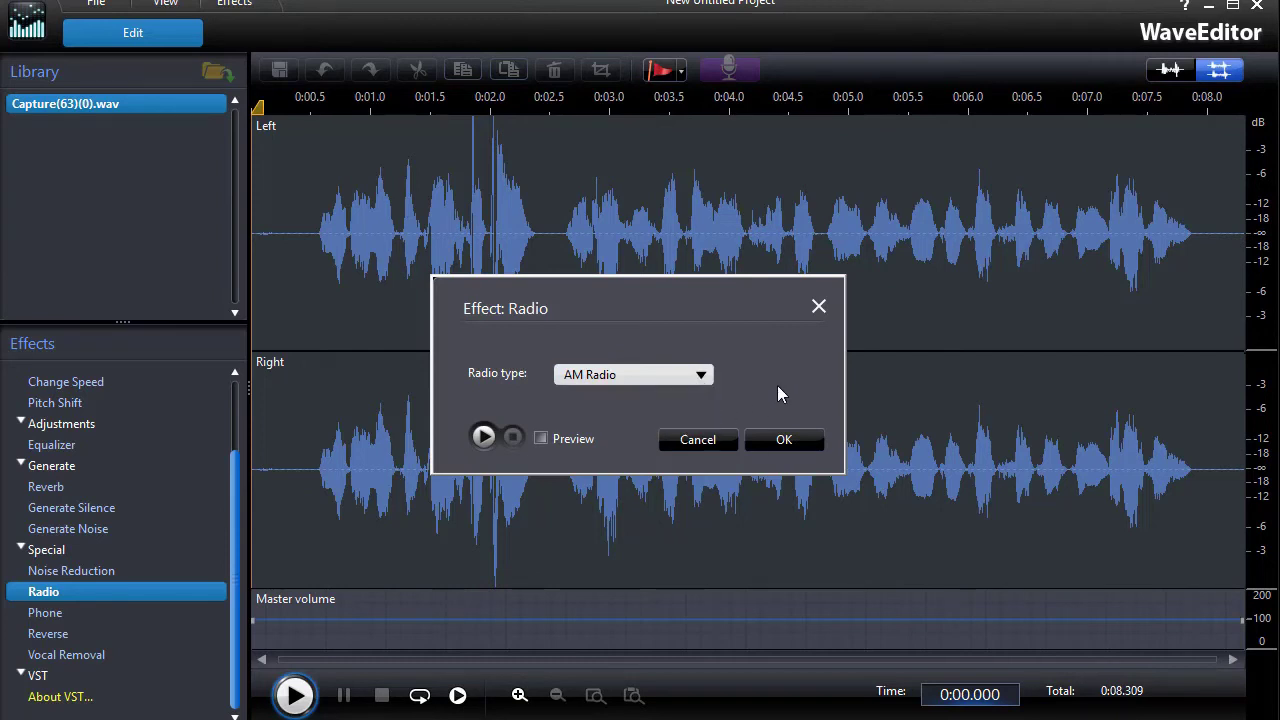
{"action": "left_click", "coordinate": [541, 440]}
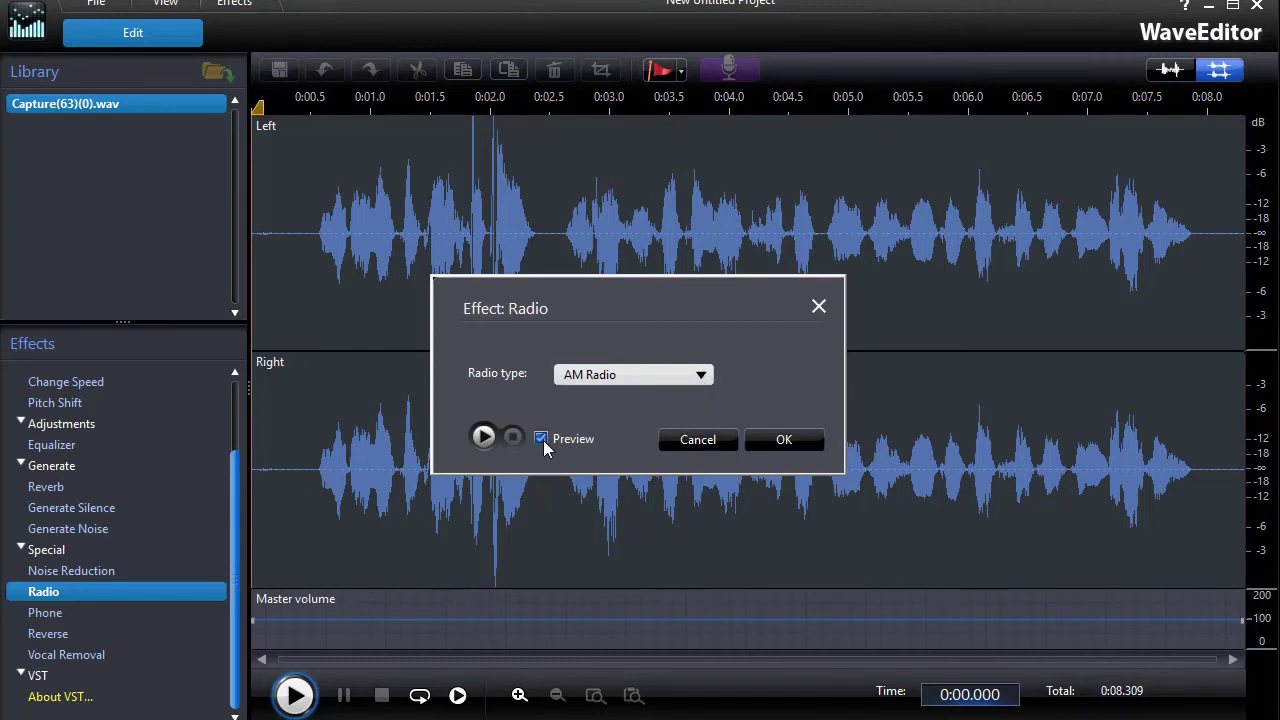
{"action": "left_click", "coordinate": [484, 438]}
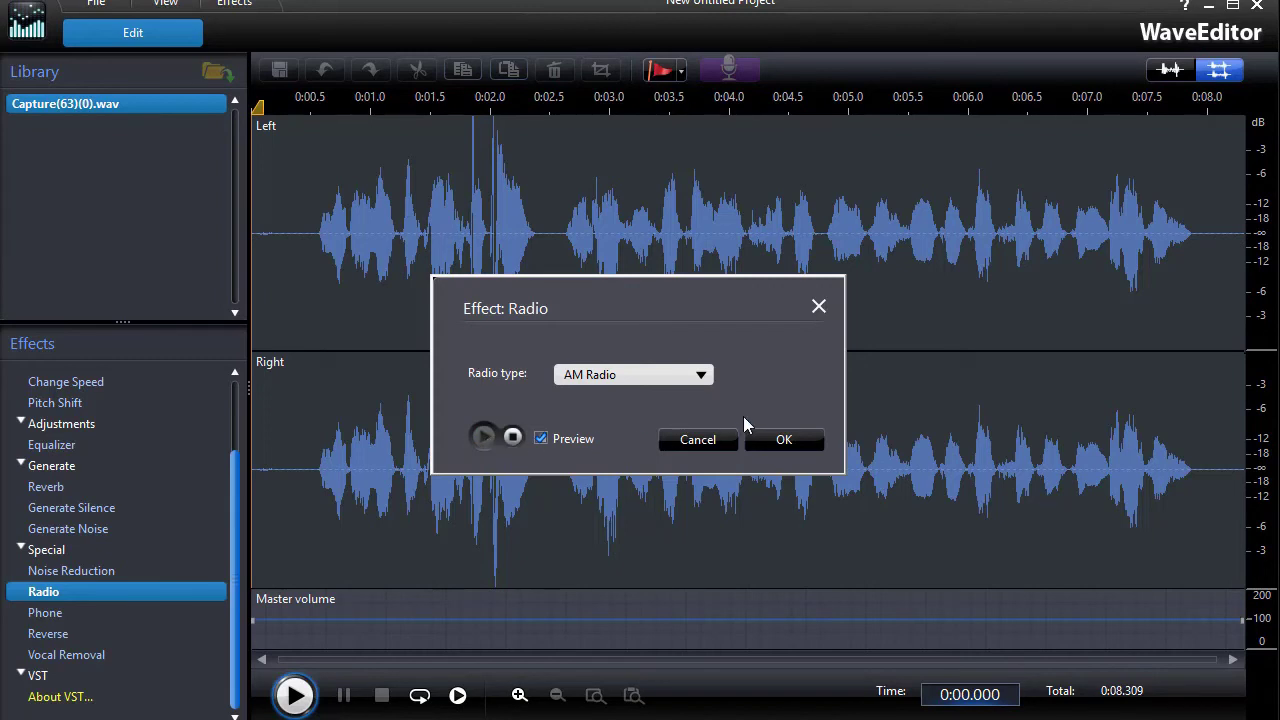
{"action": "left_click", "coordinate": [513, 440]}
Step: Preview Old-Time Radio, then switch back to AM Radio and apply it
{"action": "left_click", "coordinate": [707, 376]}
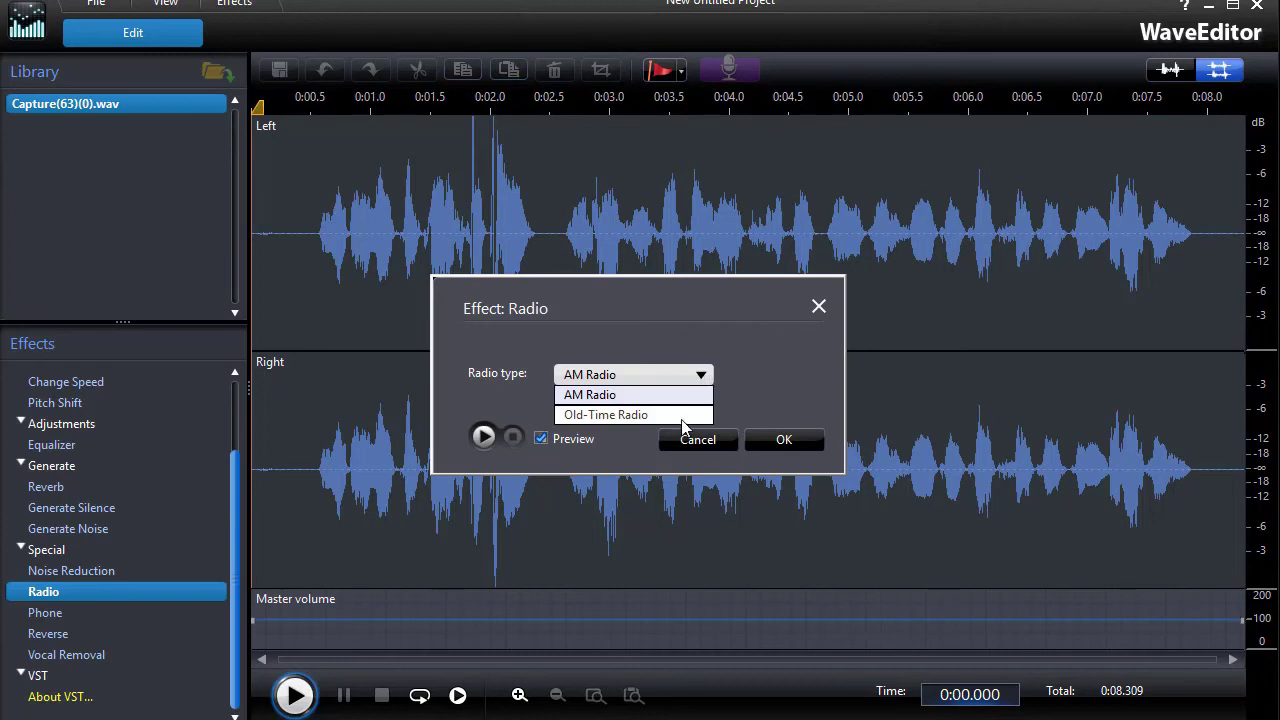
{"action": "left_click", "coordinate": [685, 416]}
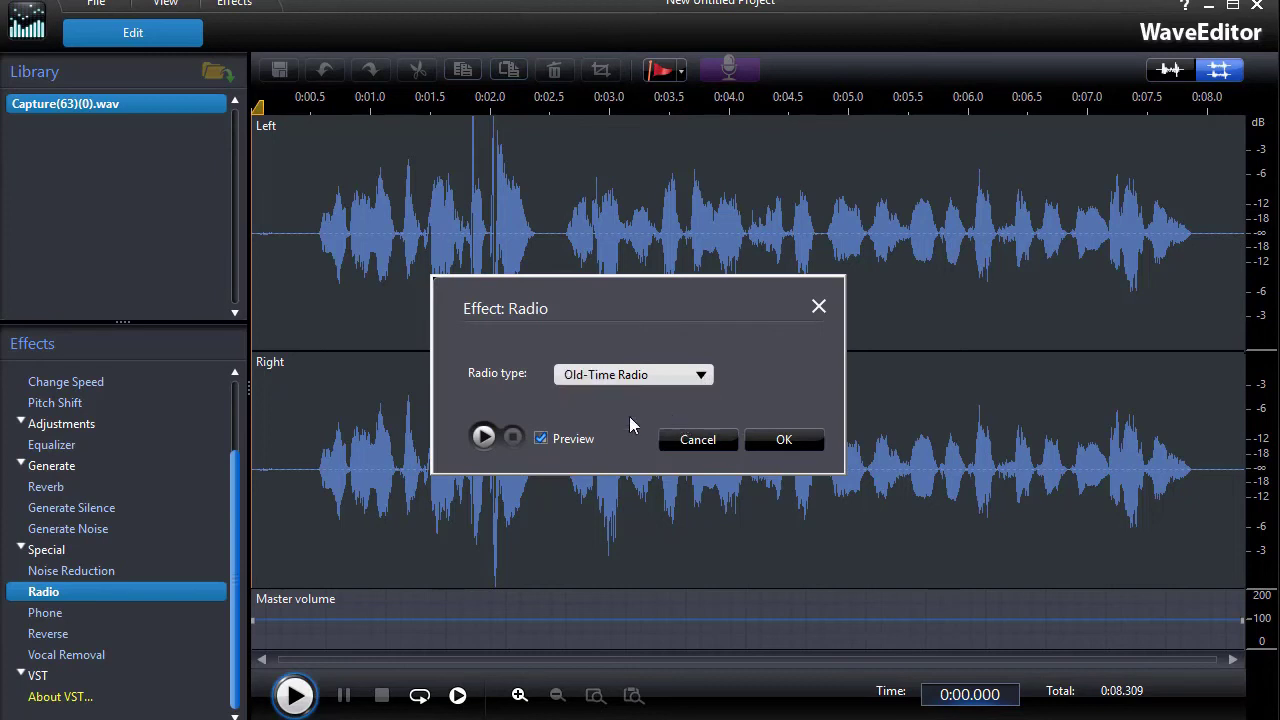
{"action": "left_click", "coordinate": [484, 437]}
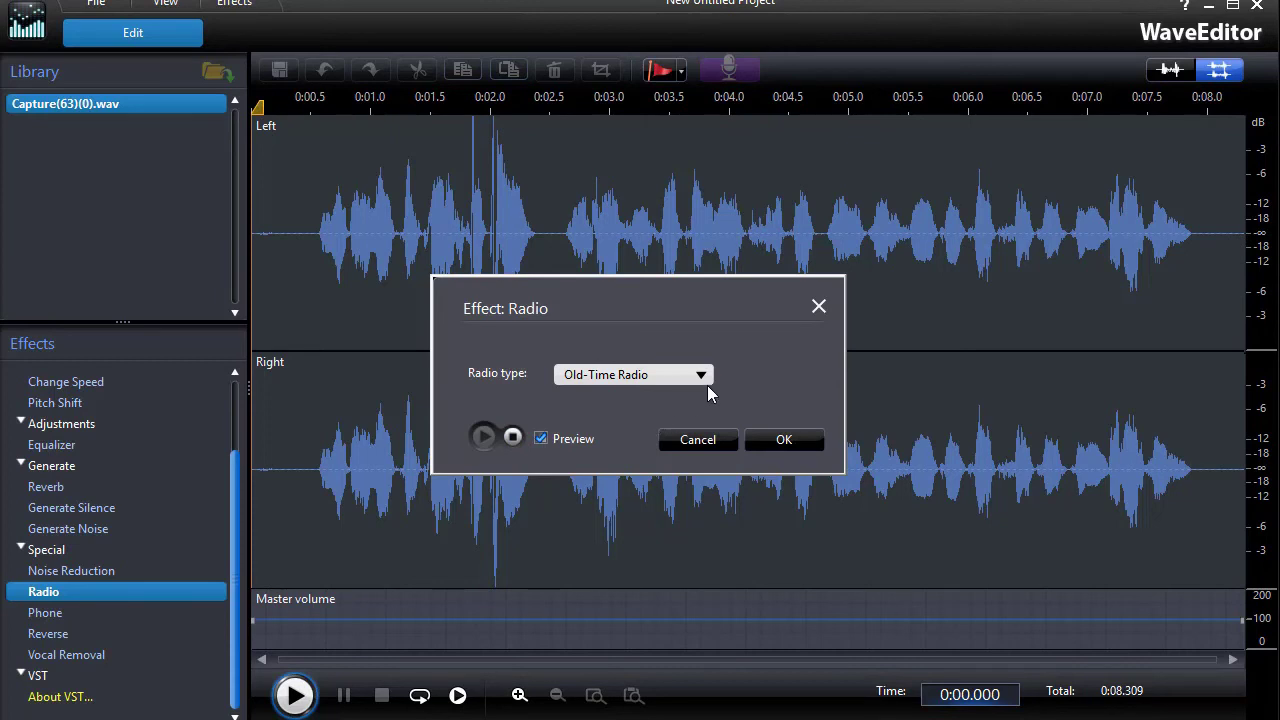
{"action": "left_click", "coordinate": [514, 439]}
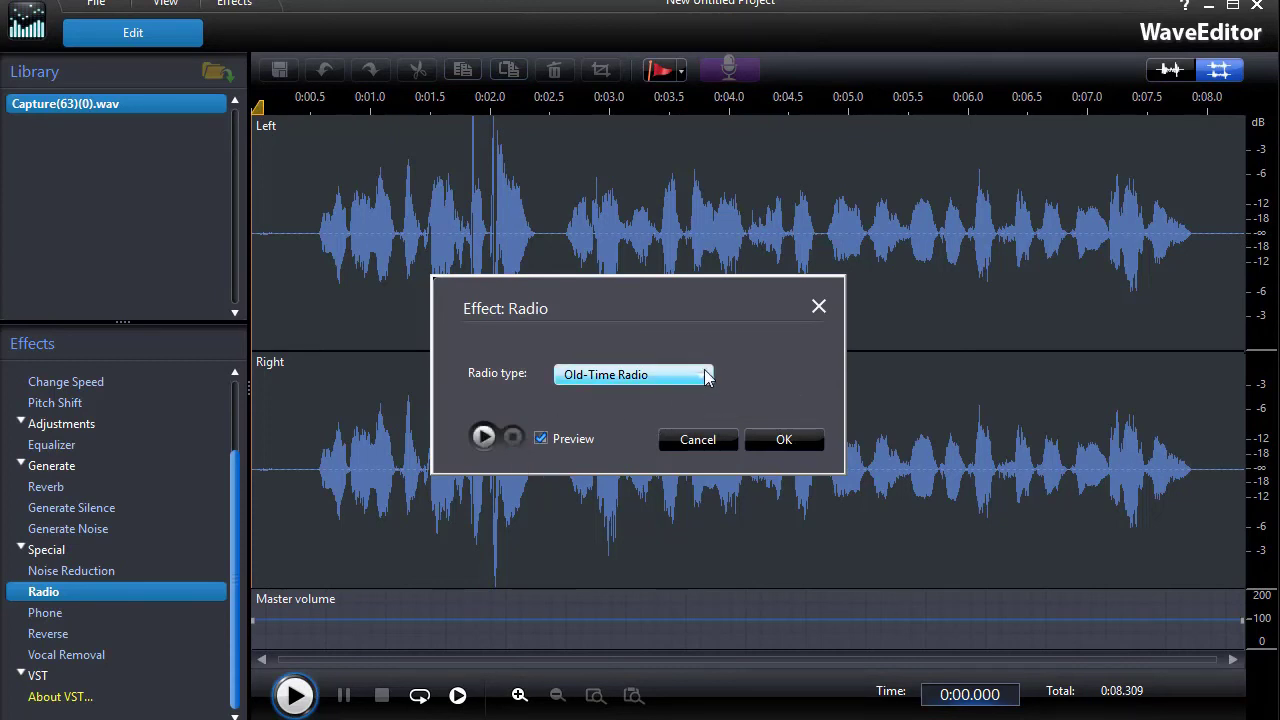
{"action": "left_click", "coordinate": [705, 378]}
{"action": "left_click", "coordinate": [641, 396]}
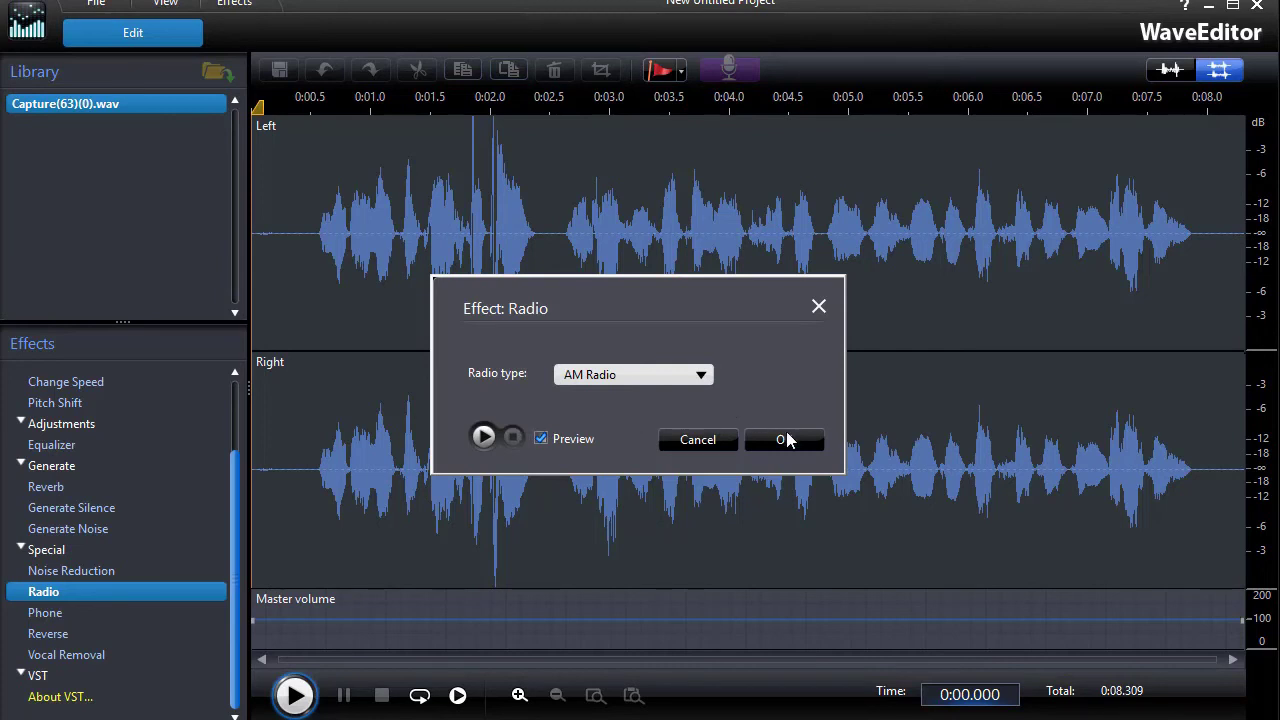
{"action": "left_click", "coordinate": [784, 441]}
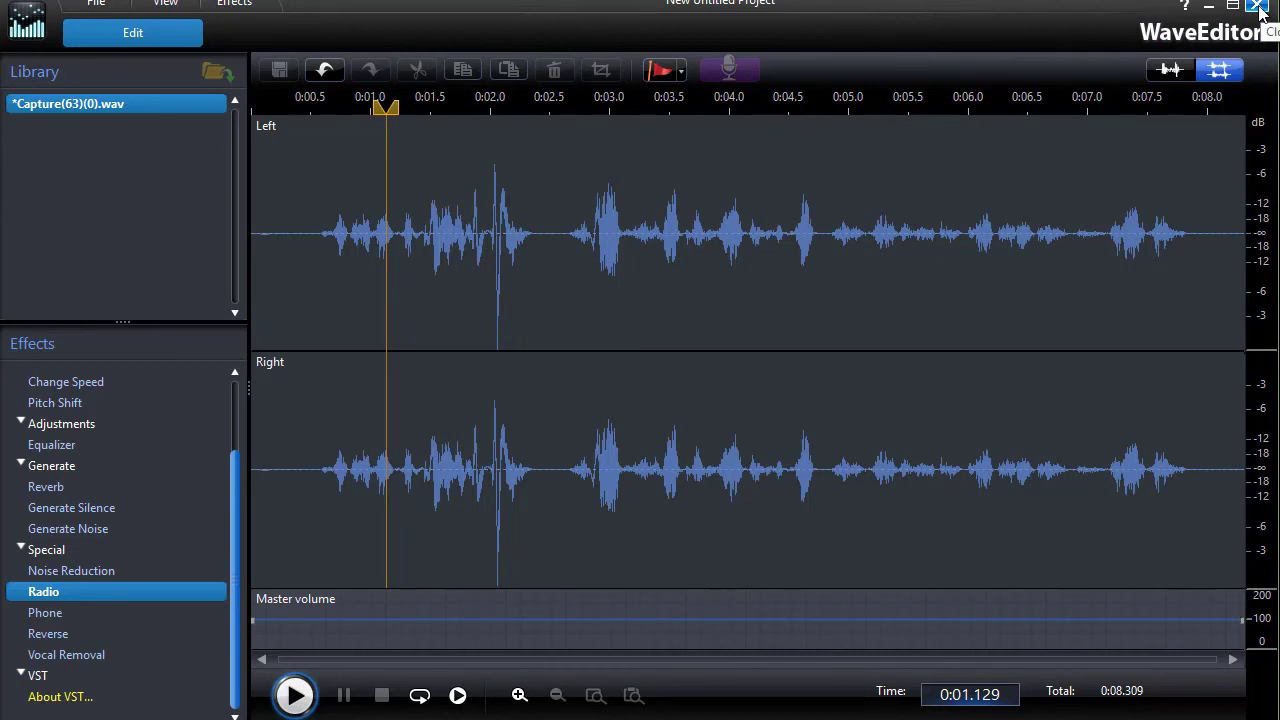
Step: Close WaveEditor to get the save prompt for Capture(63)(0).wav
{"action": "left_click", "coordinate": [1259, 6]}
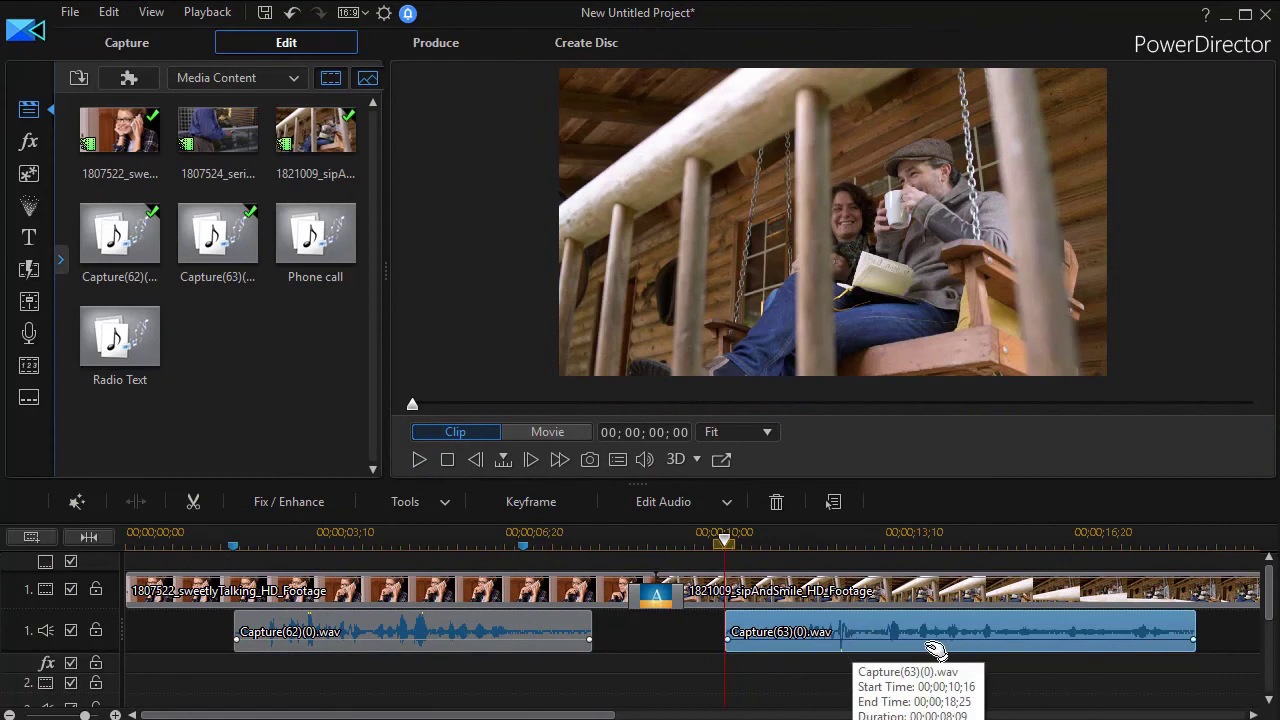
Step: Move the playhead to the radio clip and play through it, stopping near its end
{"action": "left_click_drag", "start_coordinate": [726, 545], "coordinate": [700, 548]}
{"action": "left_click", "coordinate": [700, 590]}
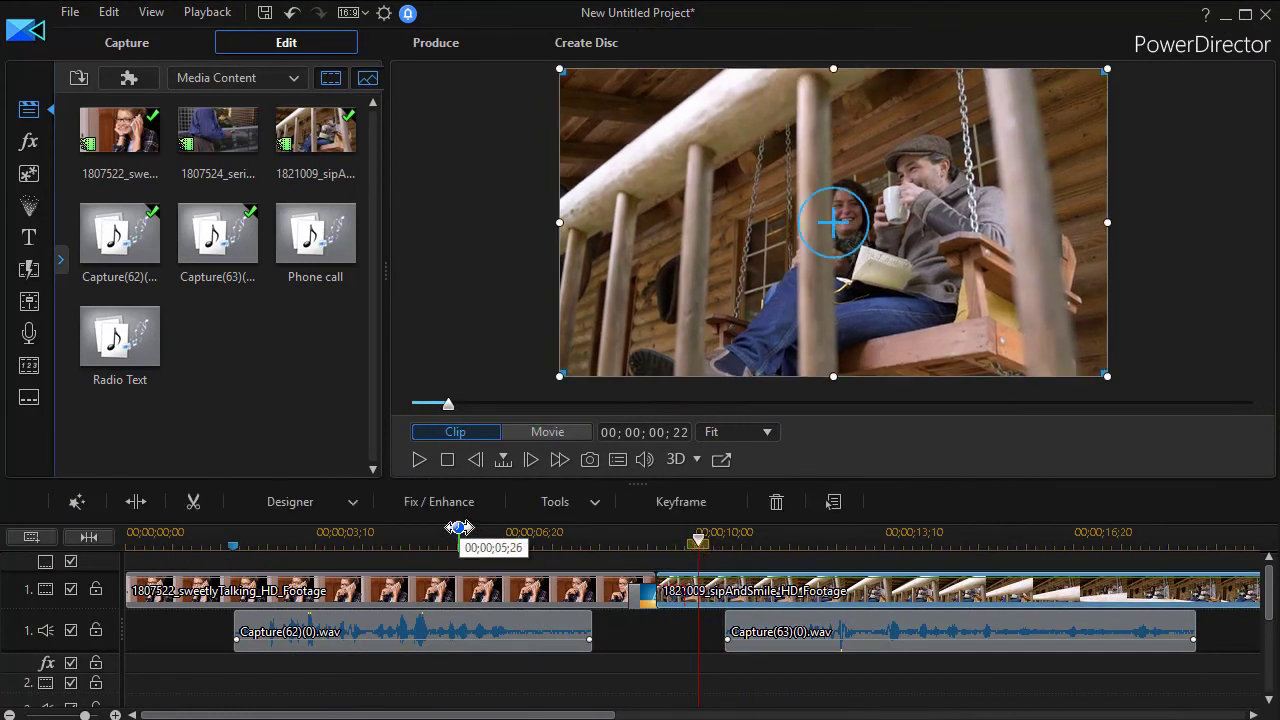
{"action": "left_click", "coordinate": [419, 461]}
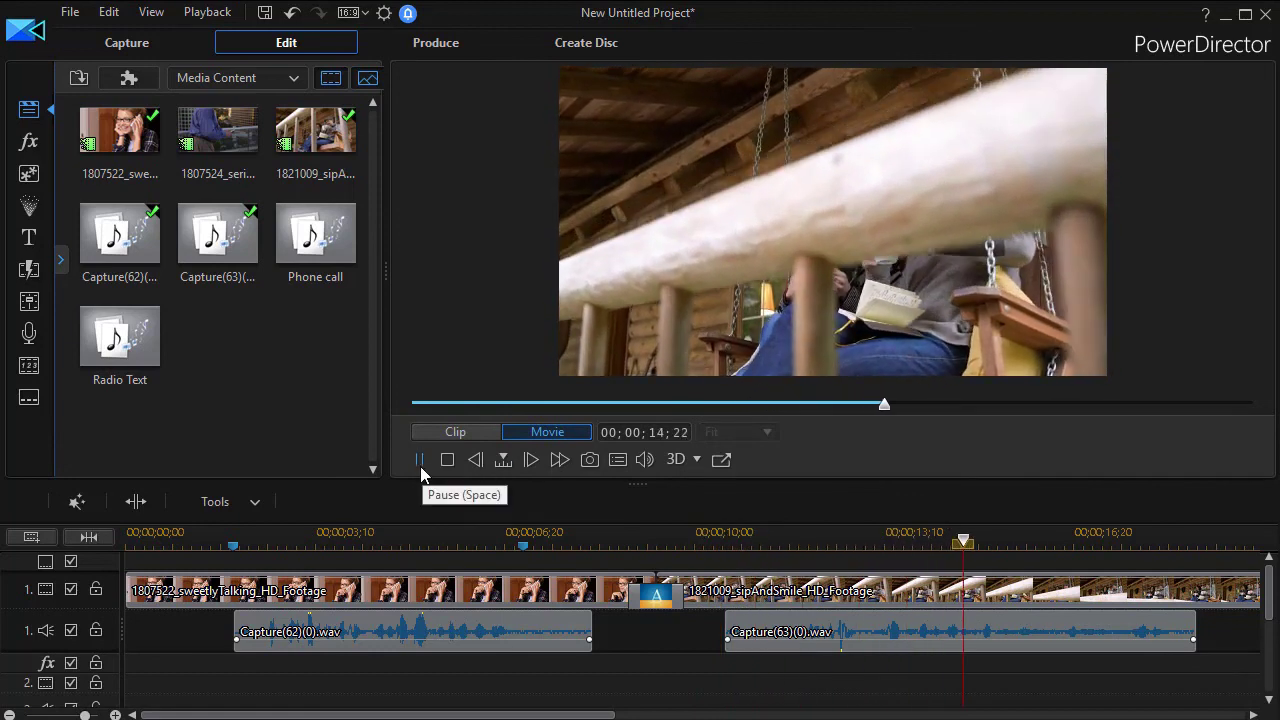
{"action": "left_click", "coordinate": [420, 463]}
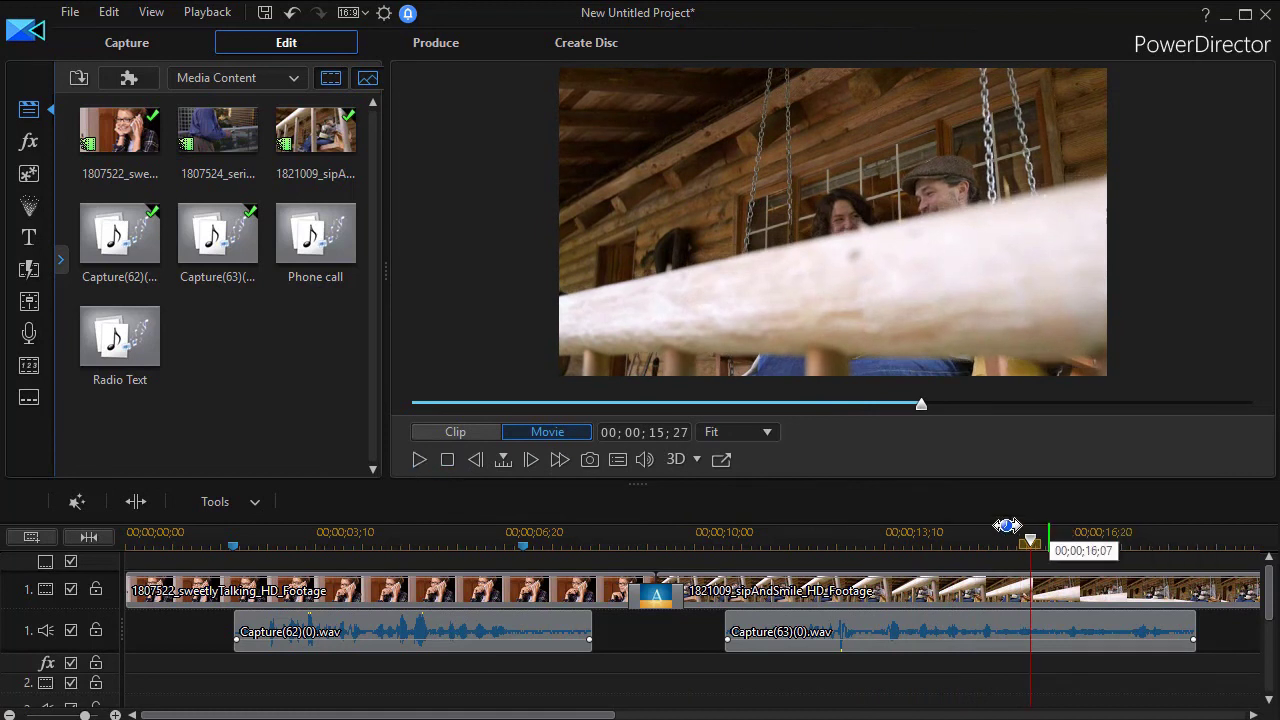